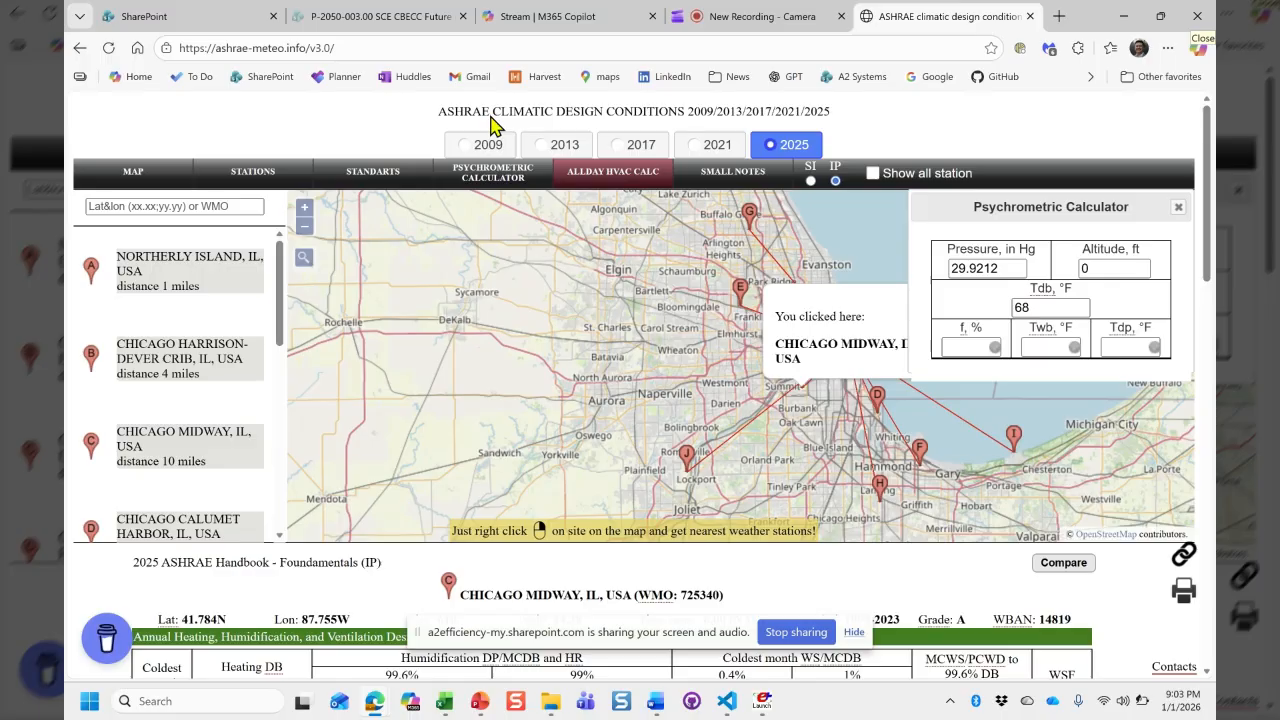
Close the Psychrometric Calculator and examine the 2025 annual heating and cooling design conditions for Chicago Midway.
click(1178, 209)
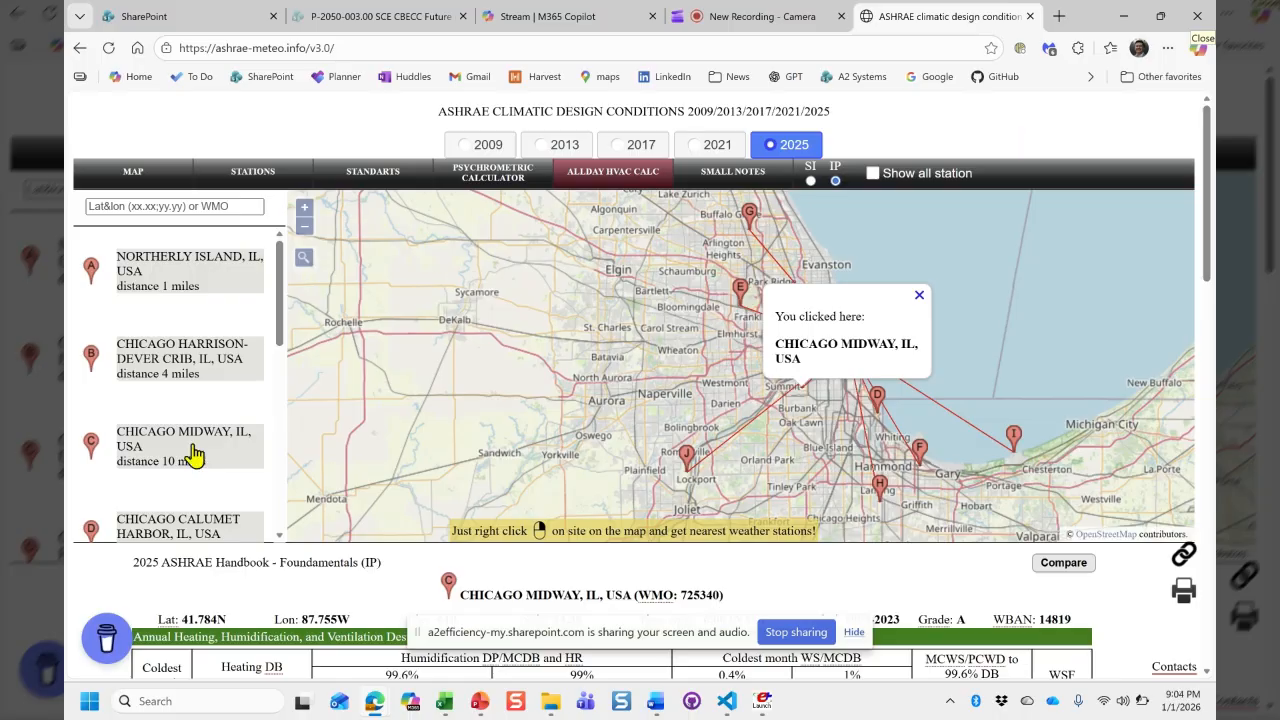
scroll(240, 251, down, 4)
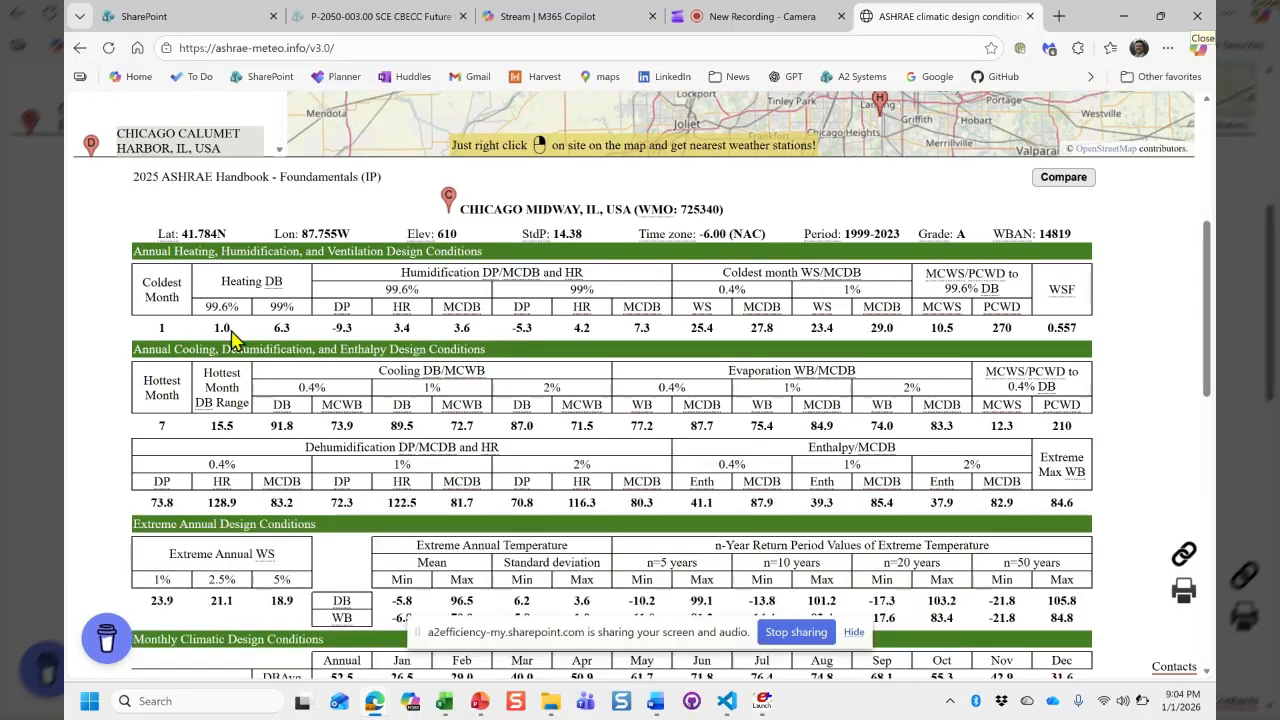
scroll(232, 340, down, 1)
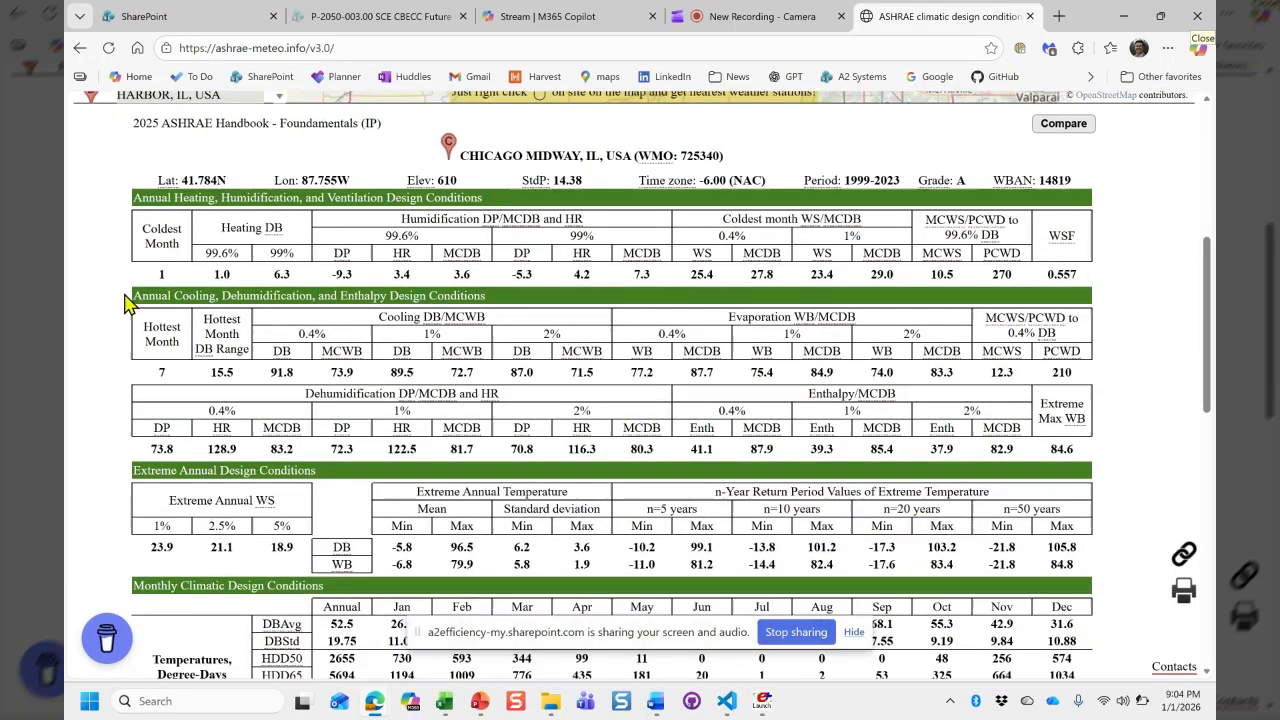
scroll(125, 305, down, 1)
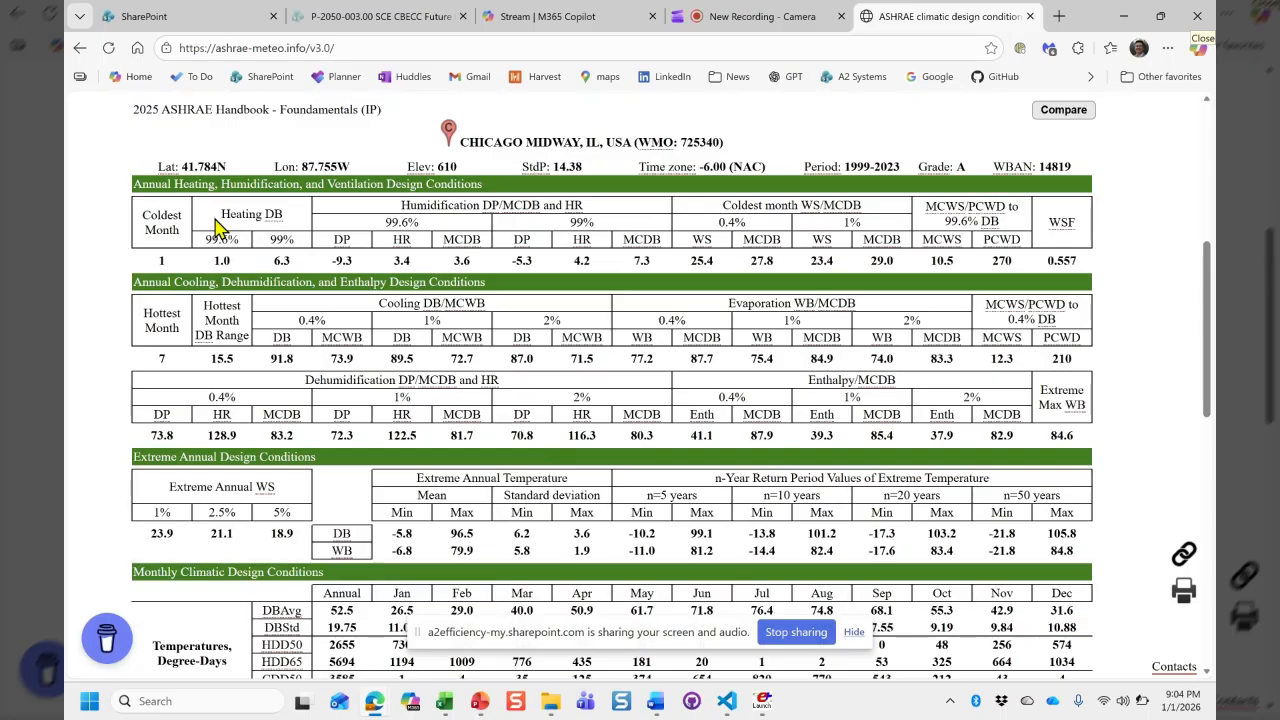
mouse_move(279, 228)
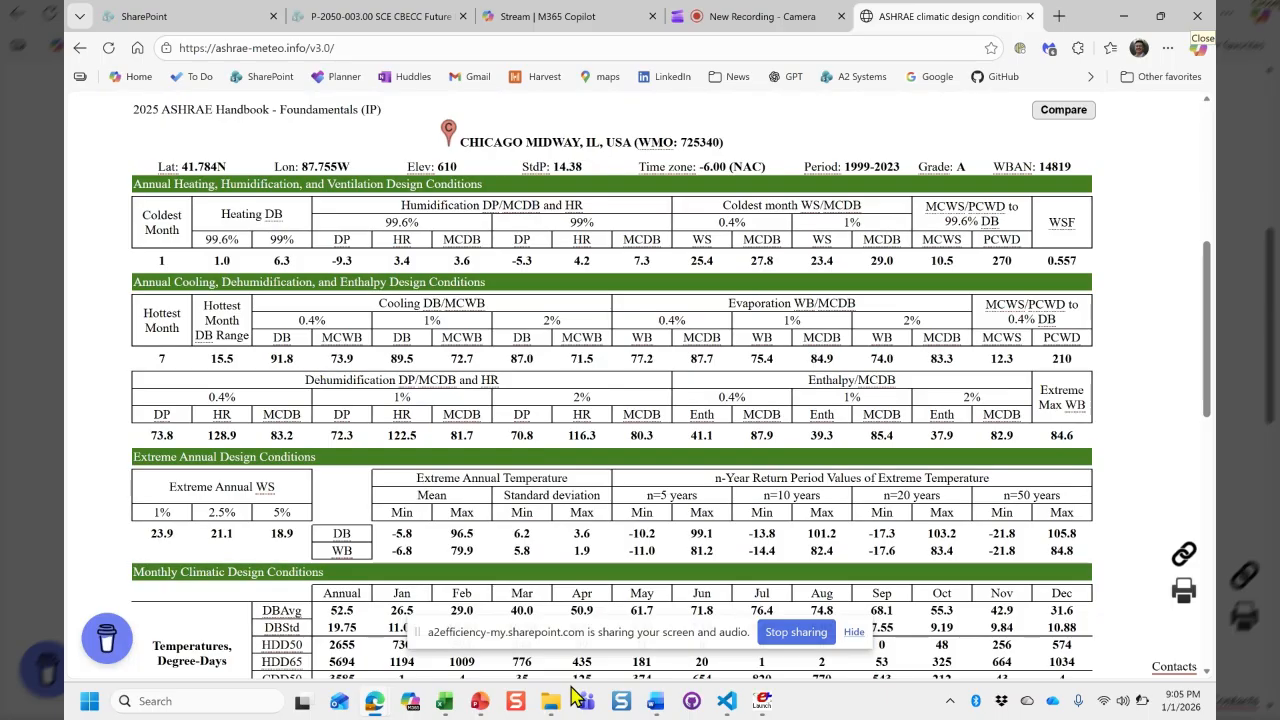
Switch to the EnergyPlus Example folder in File Explorer and review its model and weather folders.
mouse_move(565, 705)
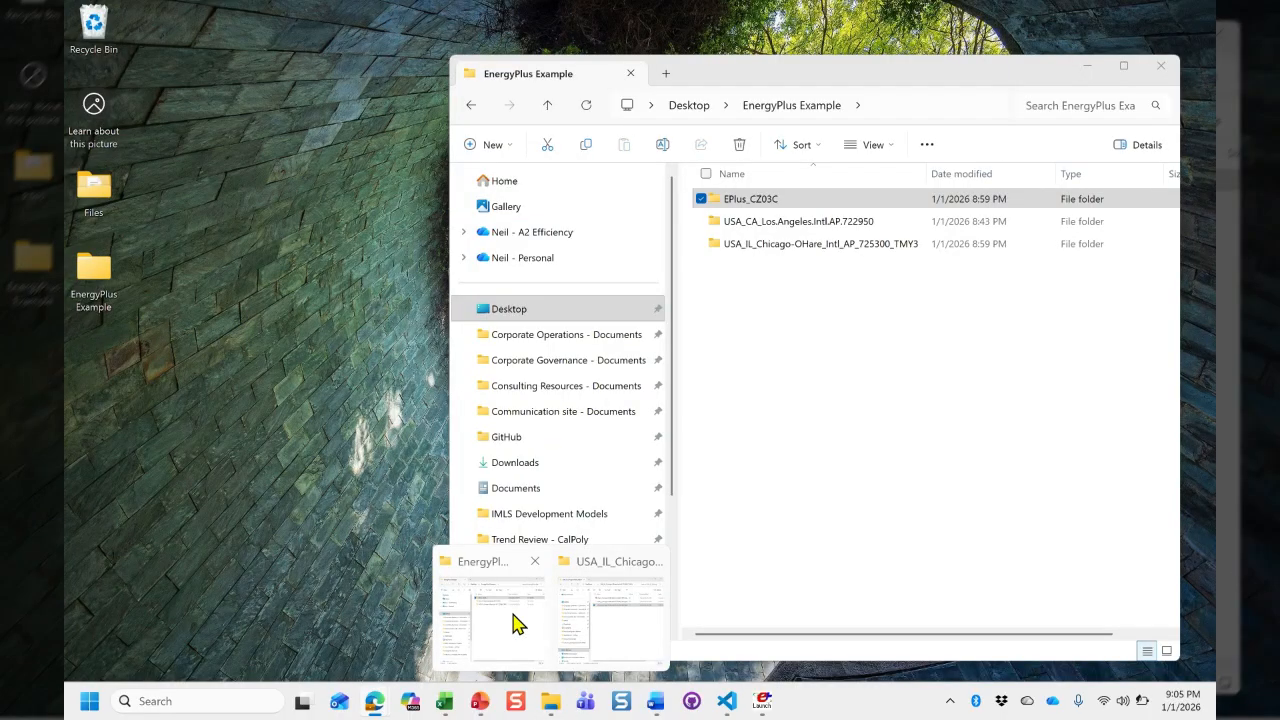
click(517, 623)
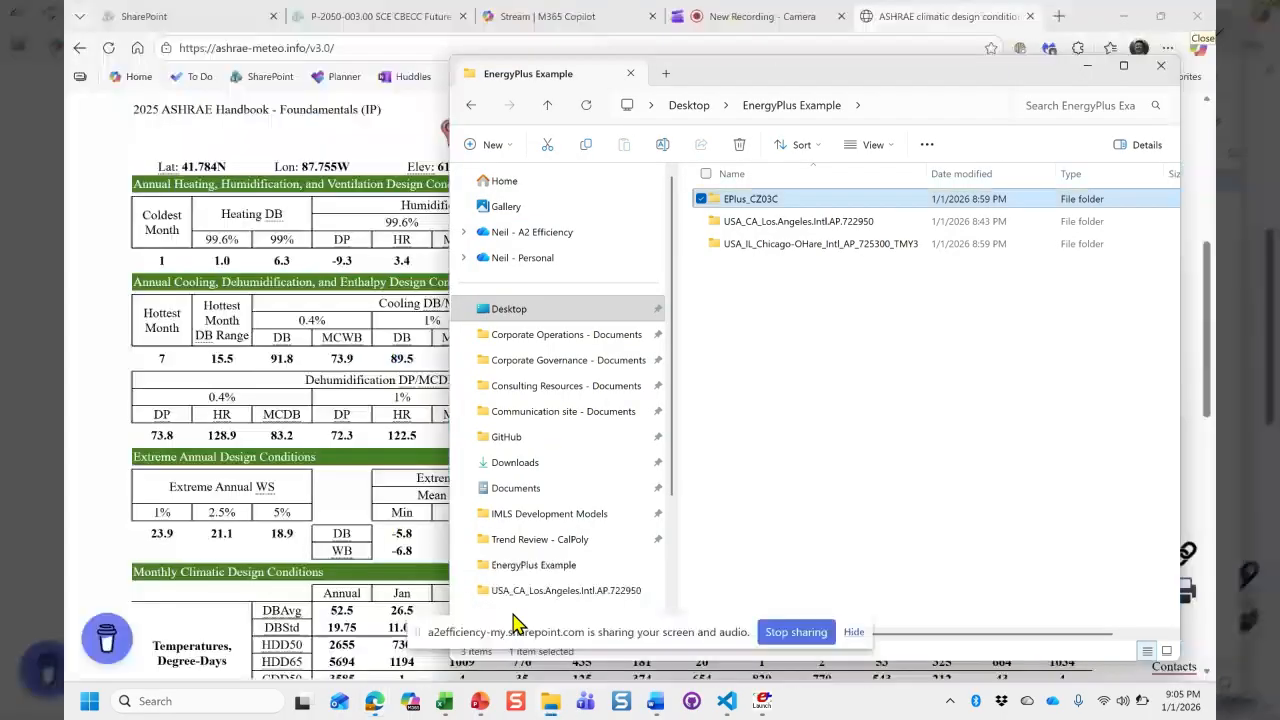
click(731, 270)
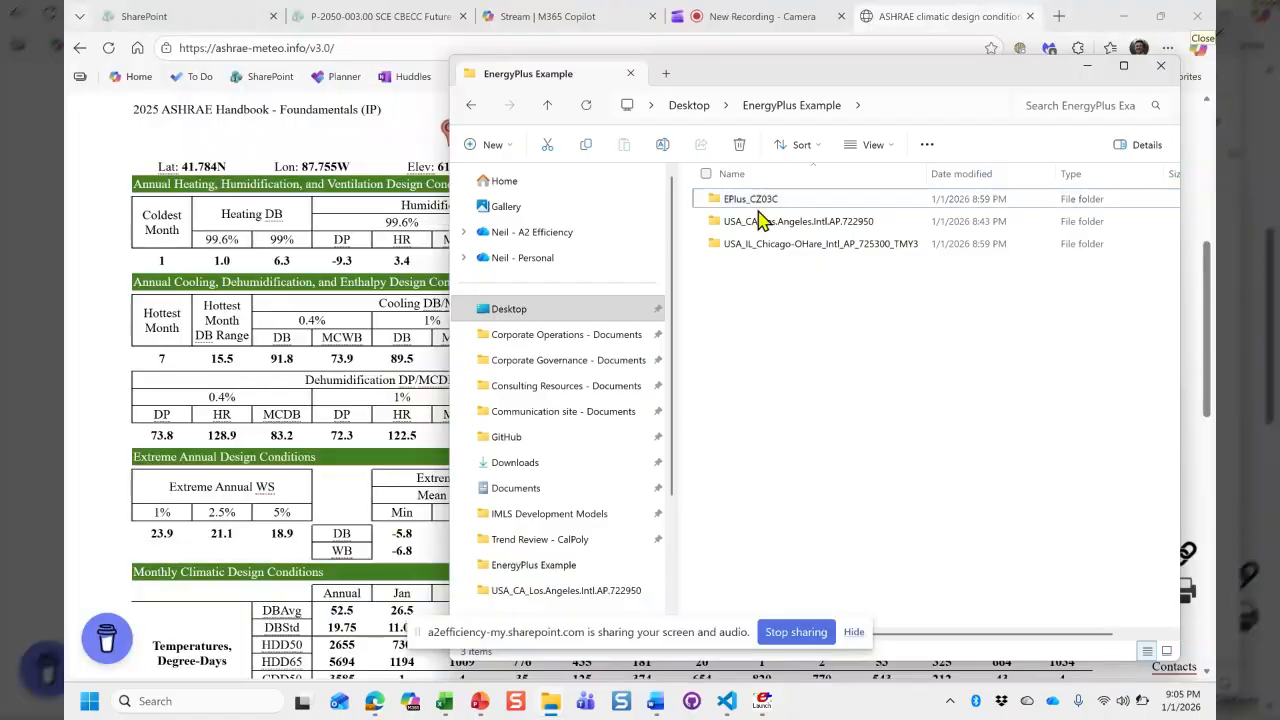
click(768, 243)
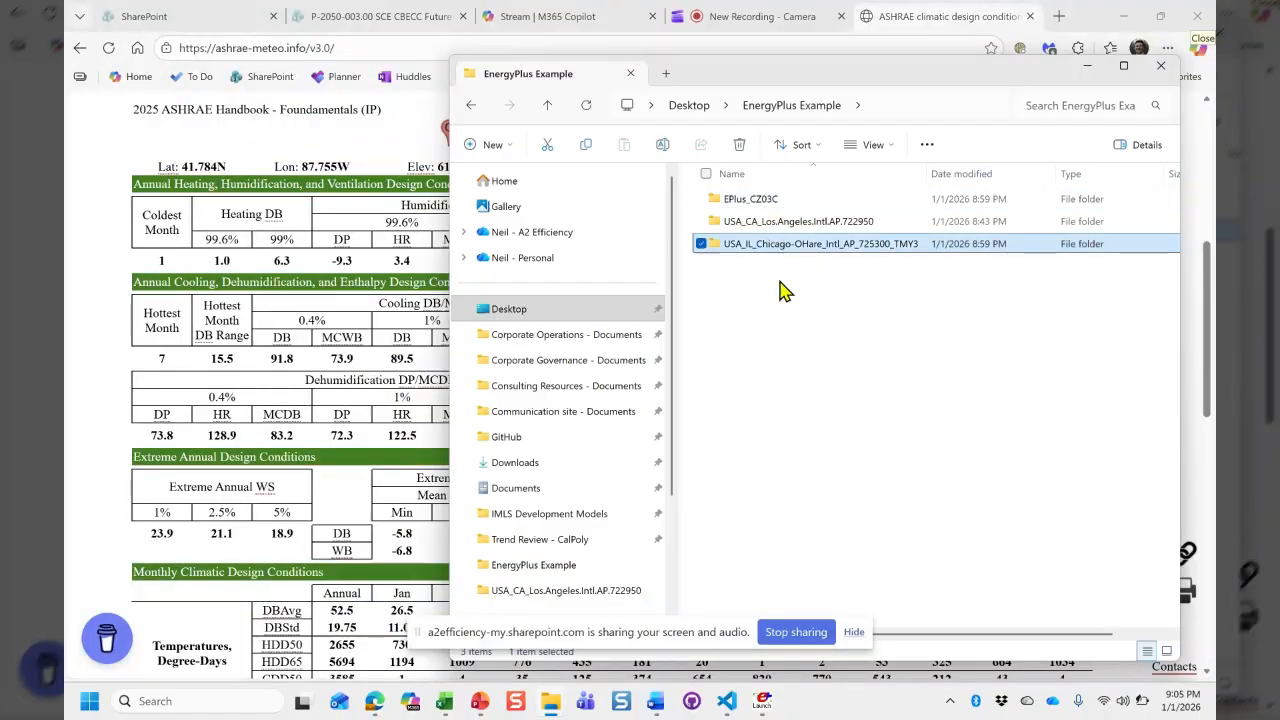
click(760, 523)
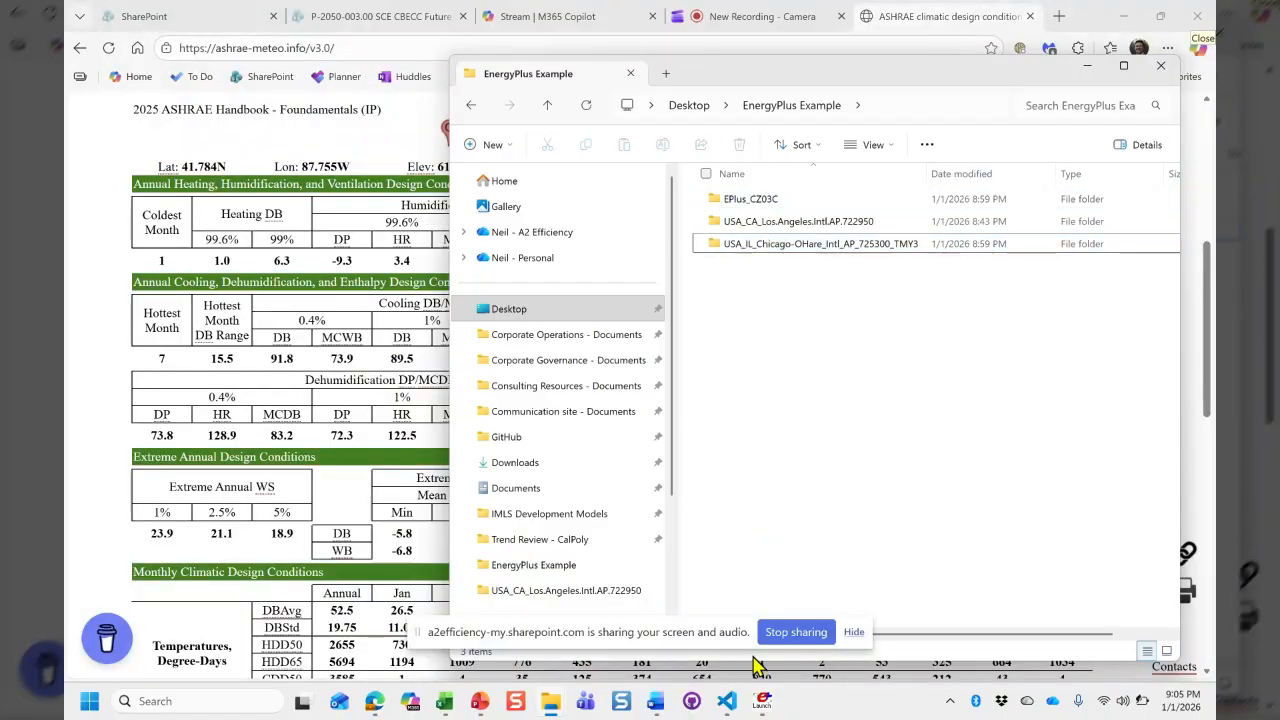
Switch to EP-Launch and load CZ03C_CAV_Broad.idf from the EPlus_CZ03C folder as the input file.
click(762, 701)
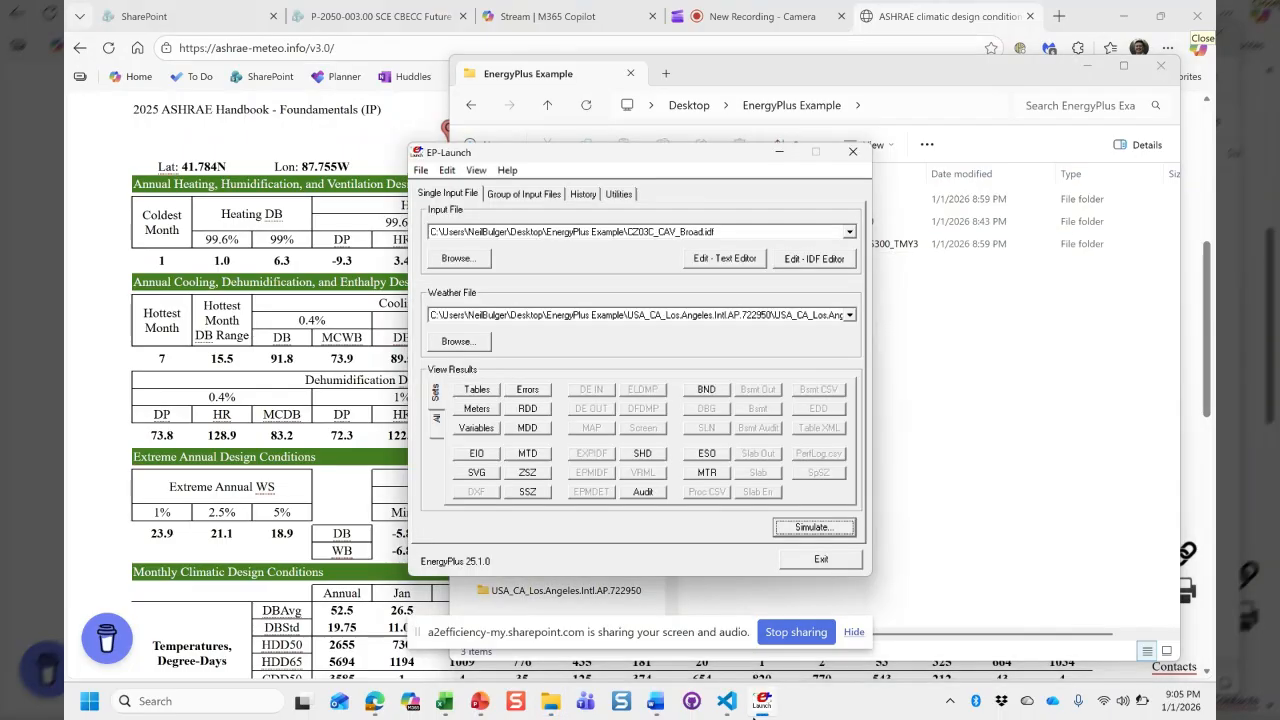
click(461, 263)
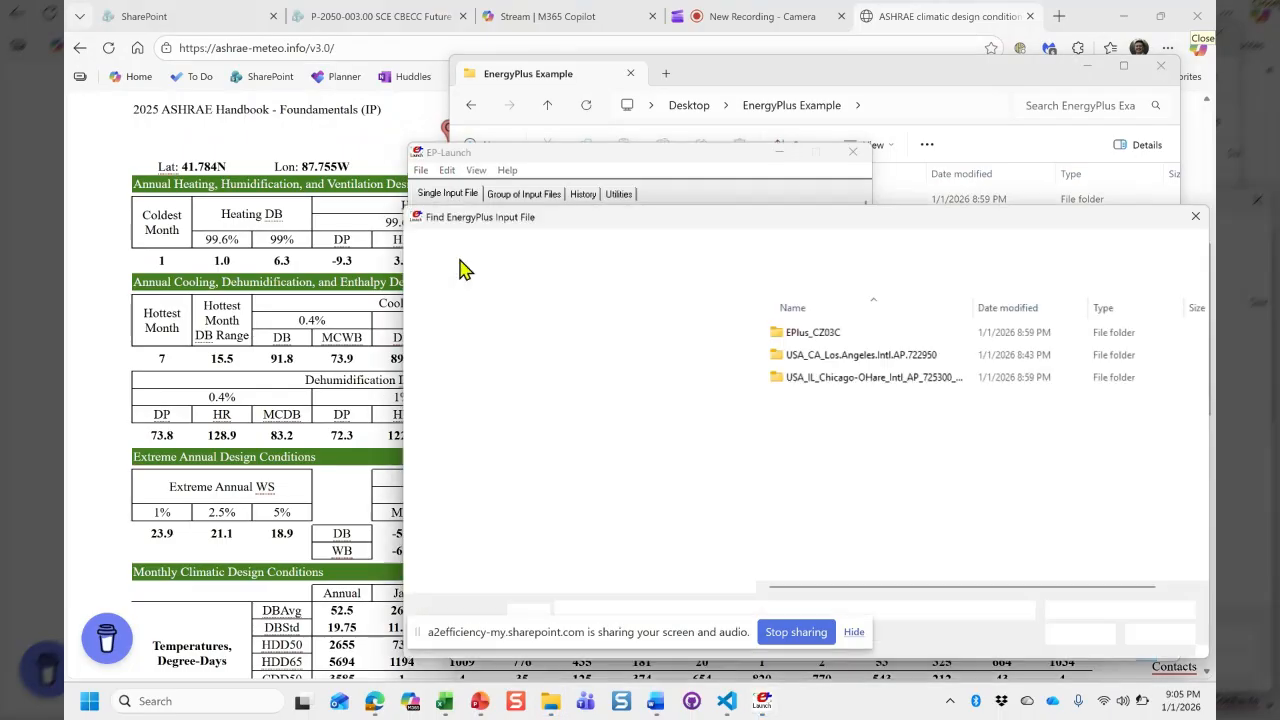
double_click(797, 338)
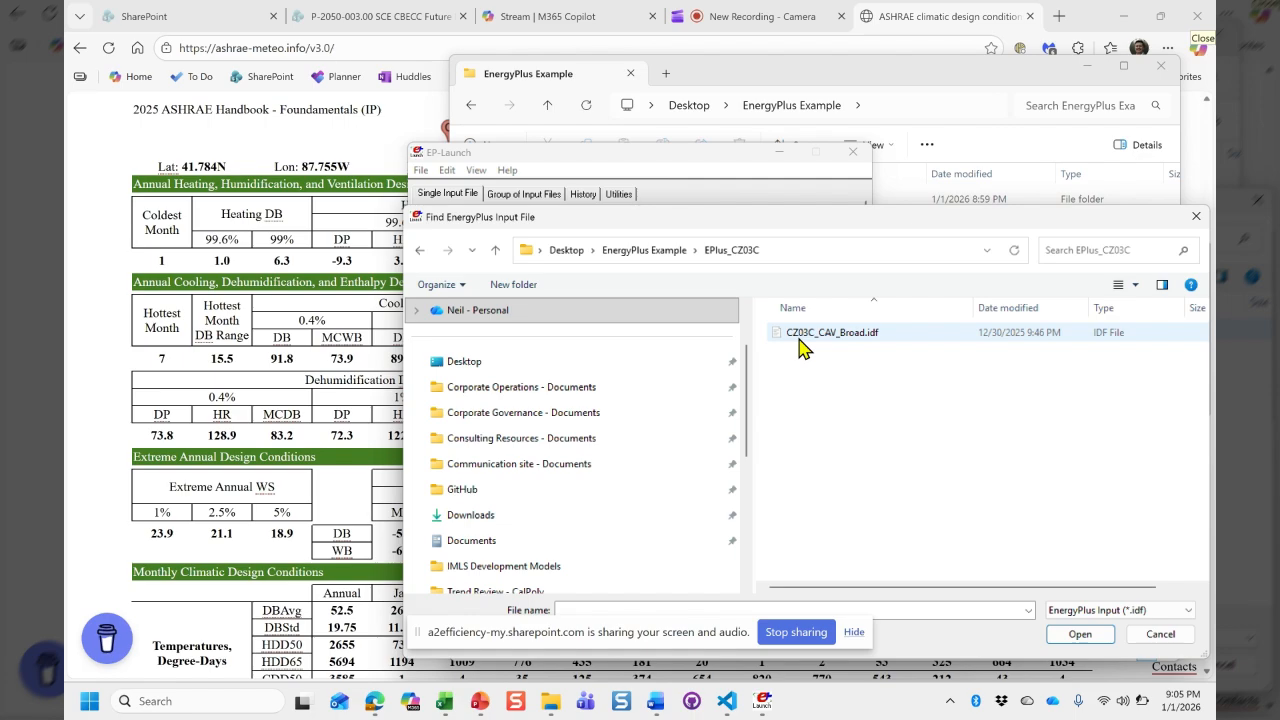
double_click(801, 336)
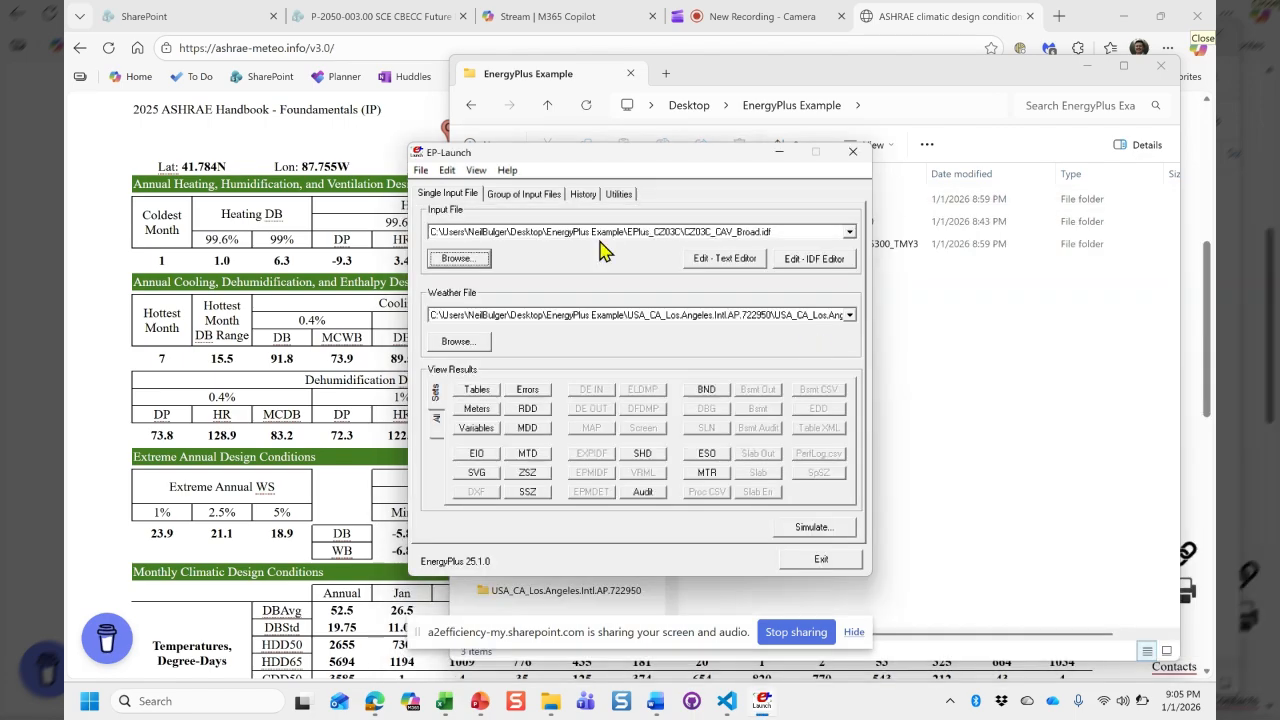
Open the input file in the IDF Editor, maximize its edit window, and show only classes with objects.
click(828, 262)
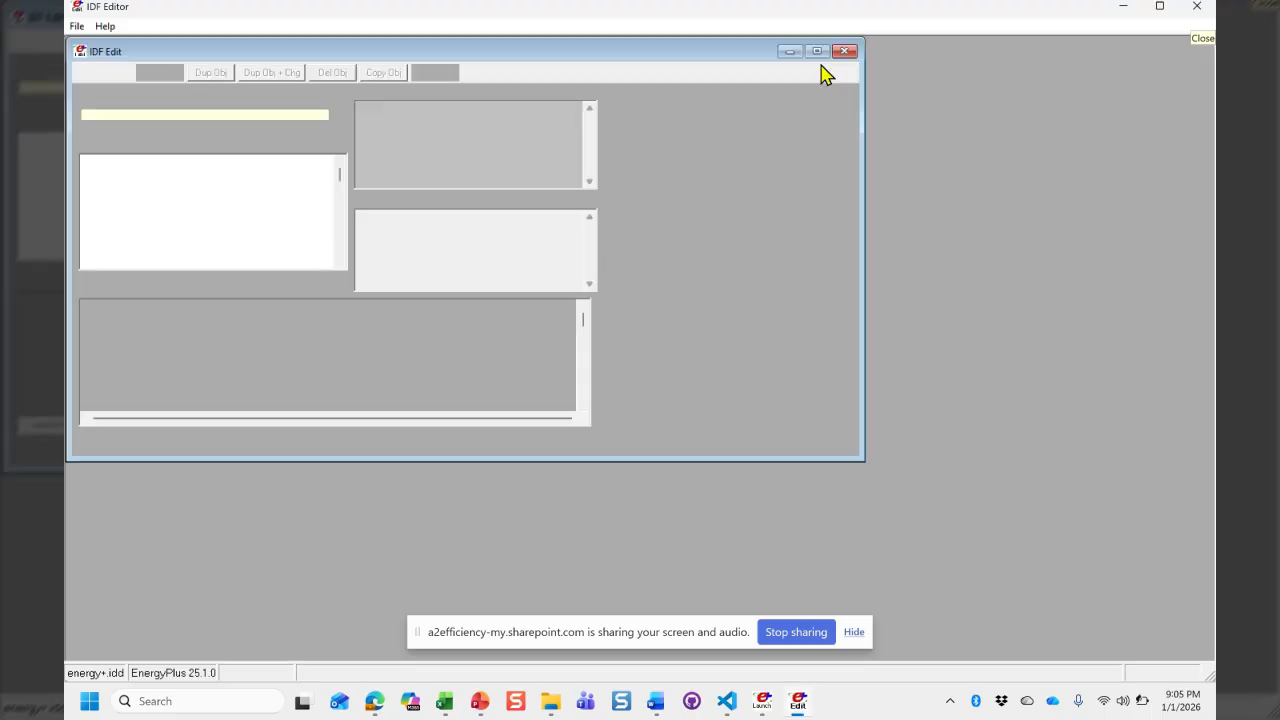
click(818, 52)
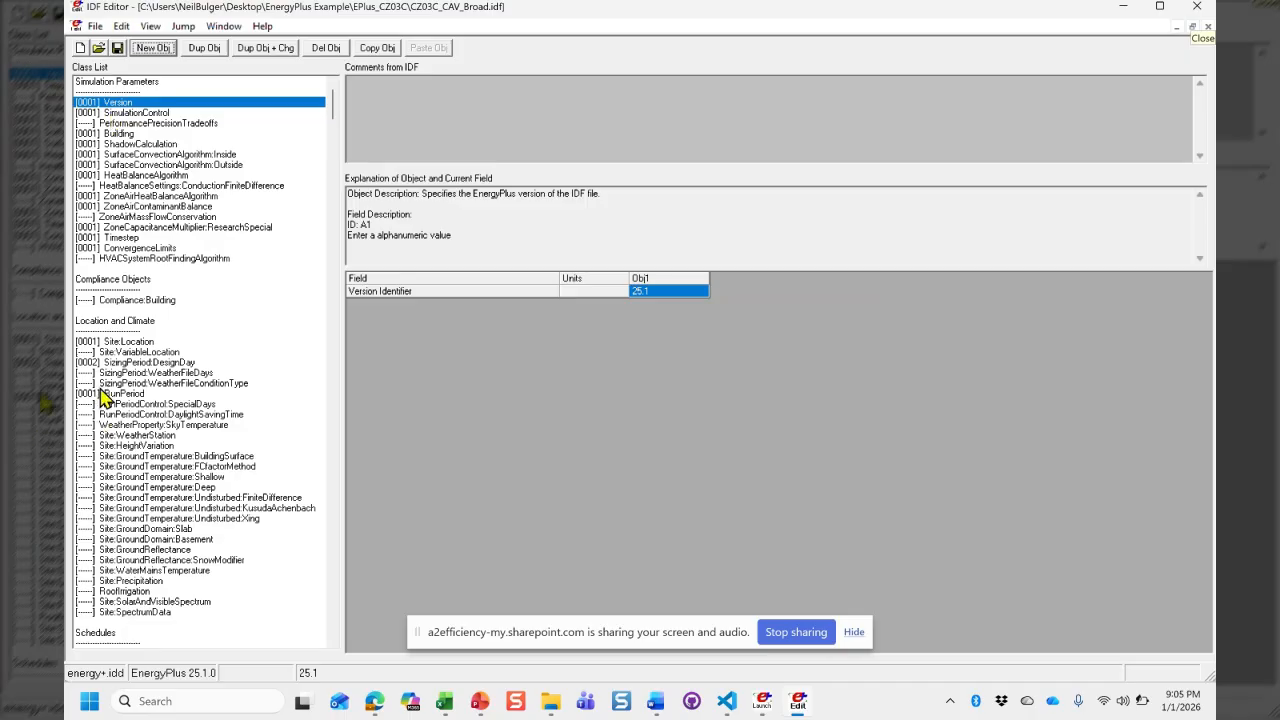
click(150, 27)
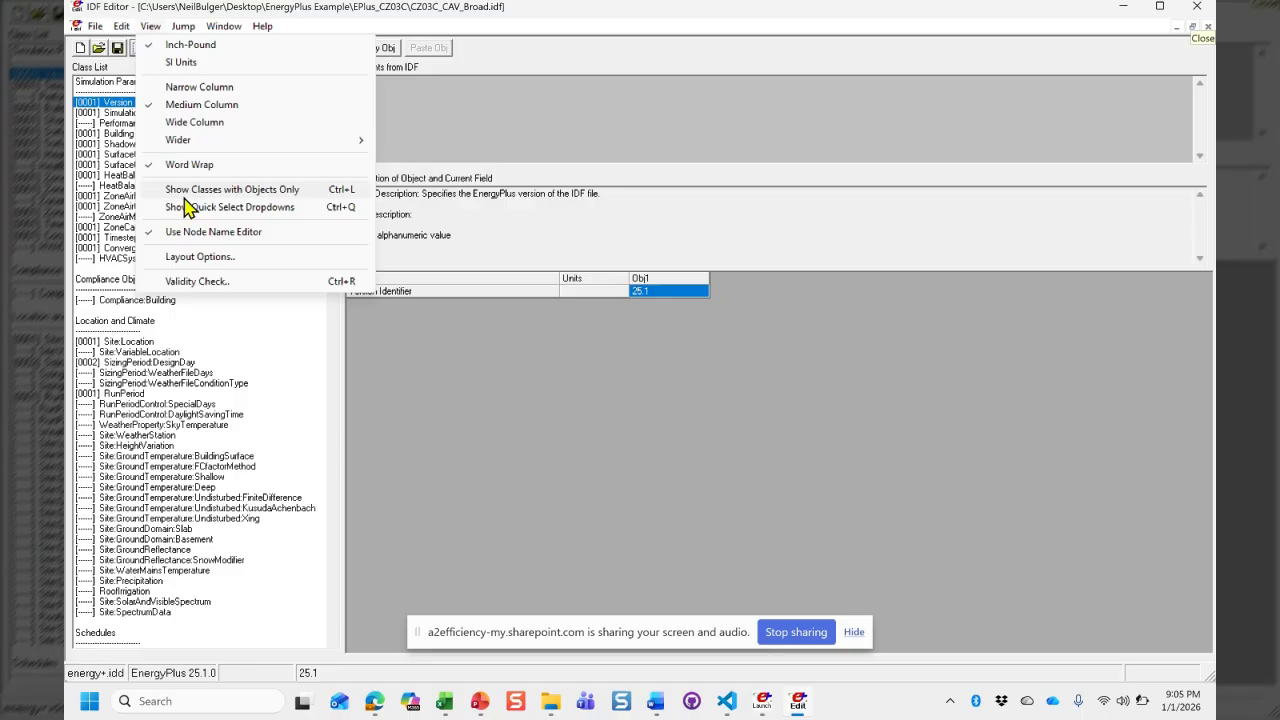
click(187, 192)
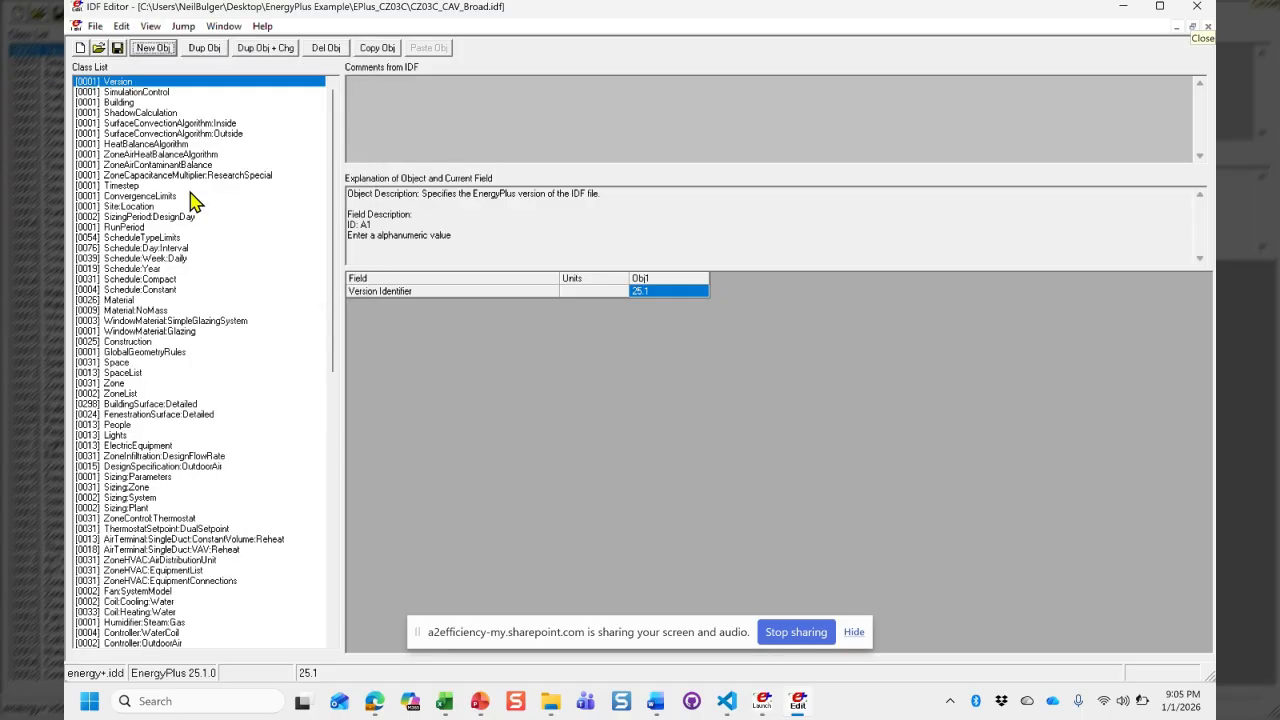
Review the Los Angeles cooling and heating design day objects in the SizingPeriod:DesignDay class.
click(133, 218)
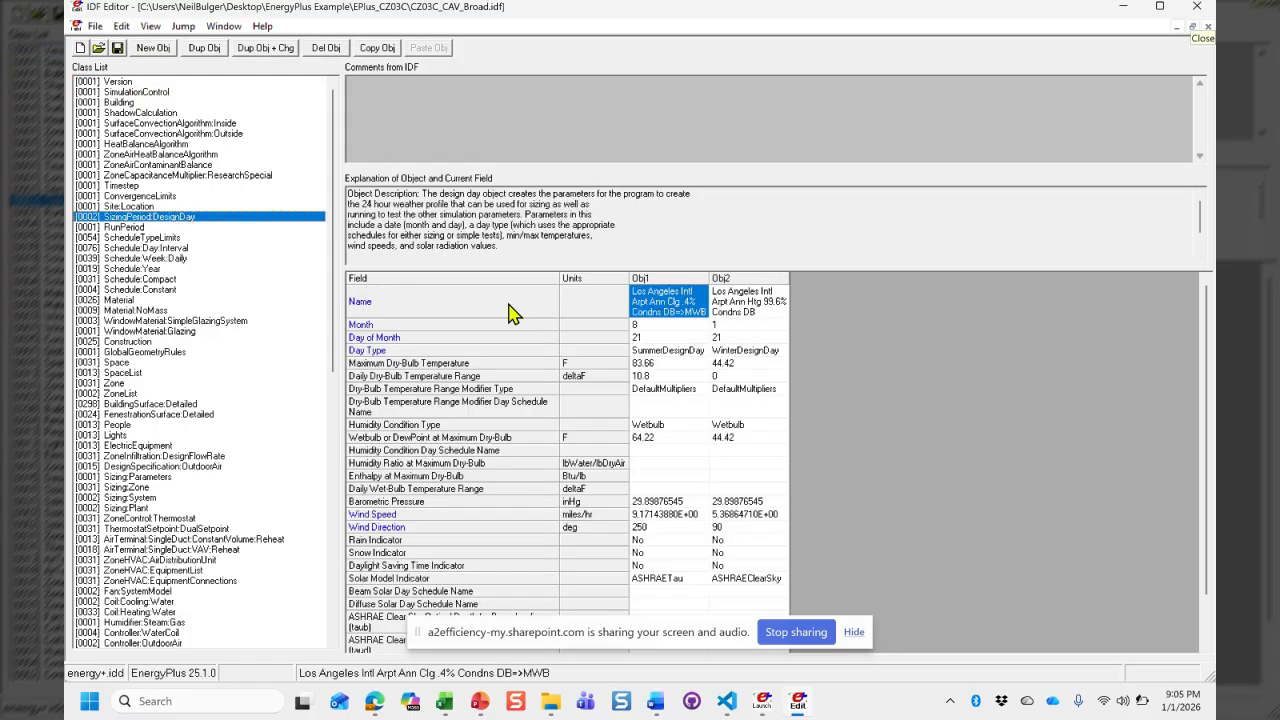
click(783, 313)
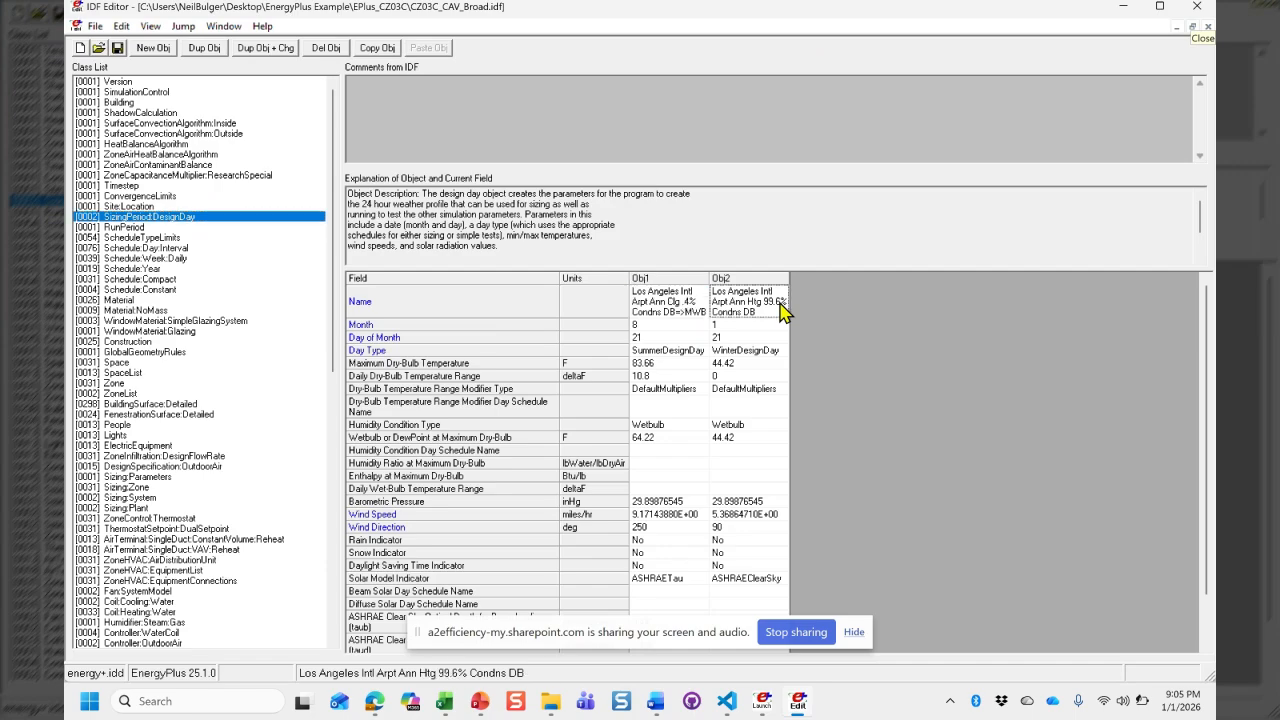
click(688, 303)
shift+click(729, 279)
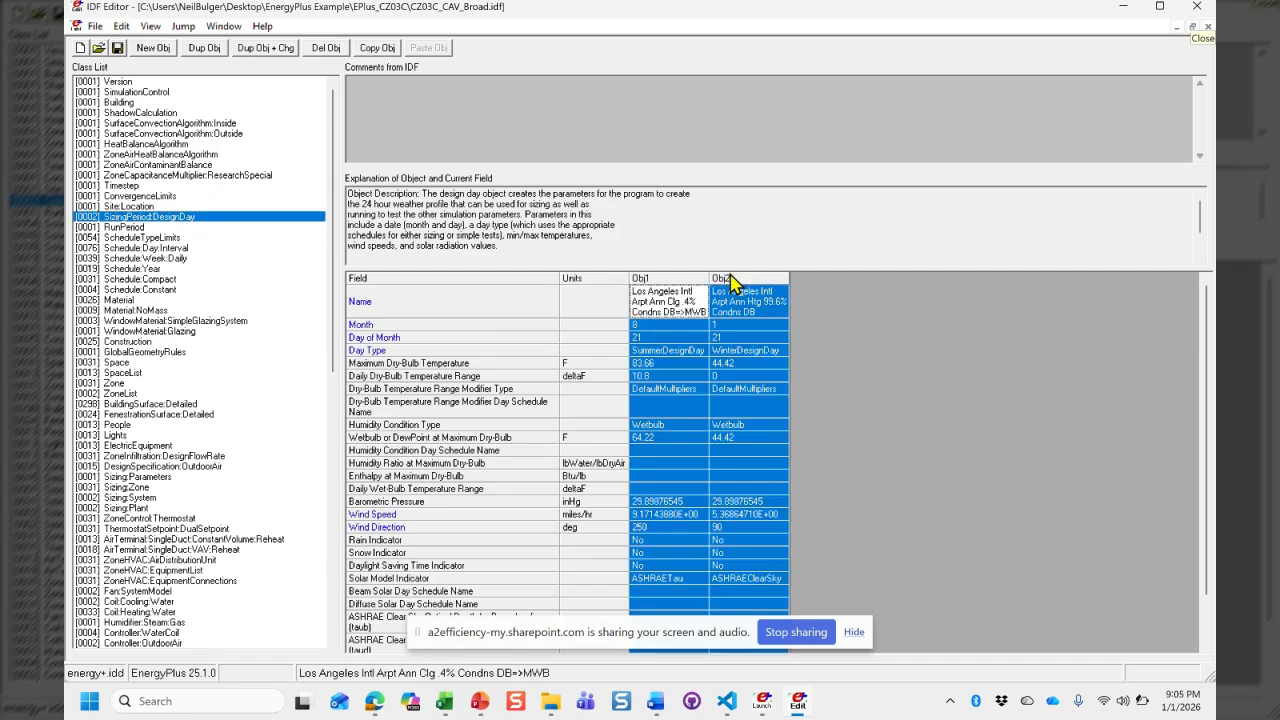
click(735, 300)
click(680, 293)
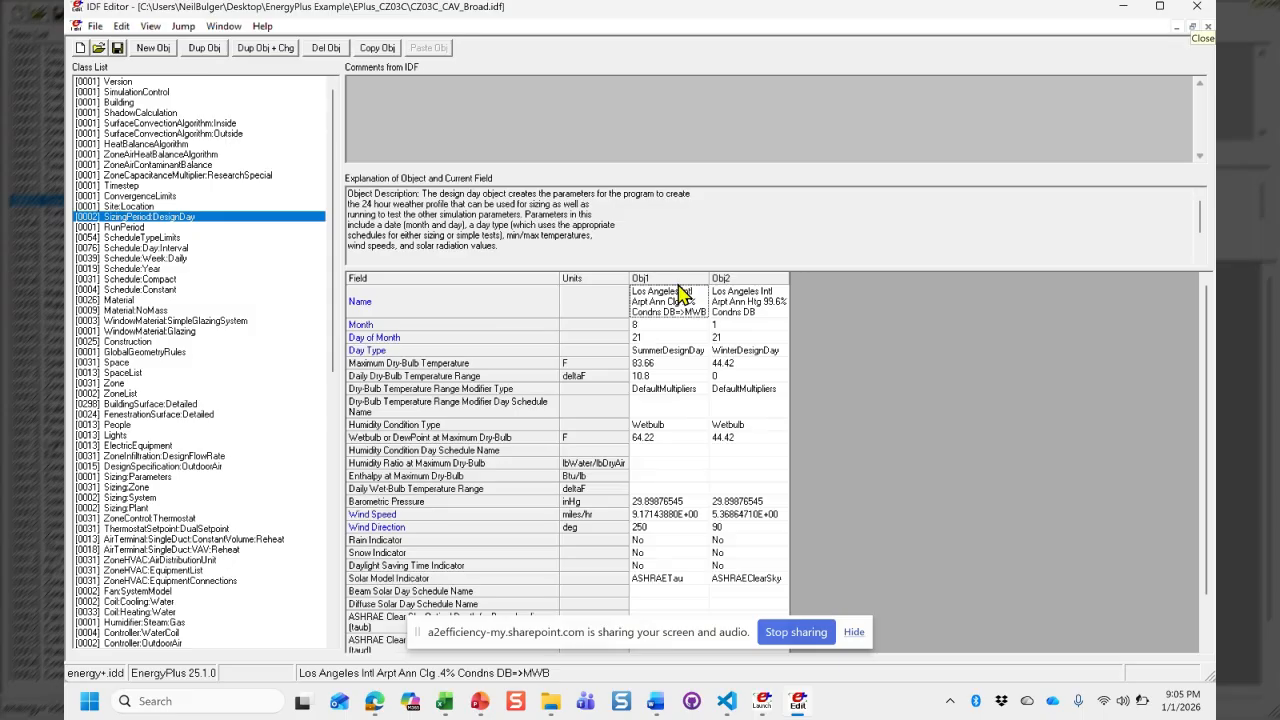
shift+click(739, 286)
click(739, 290)
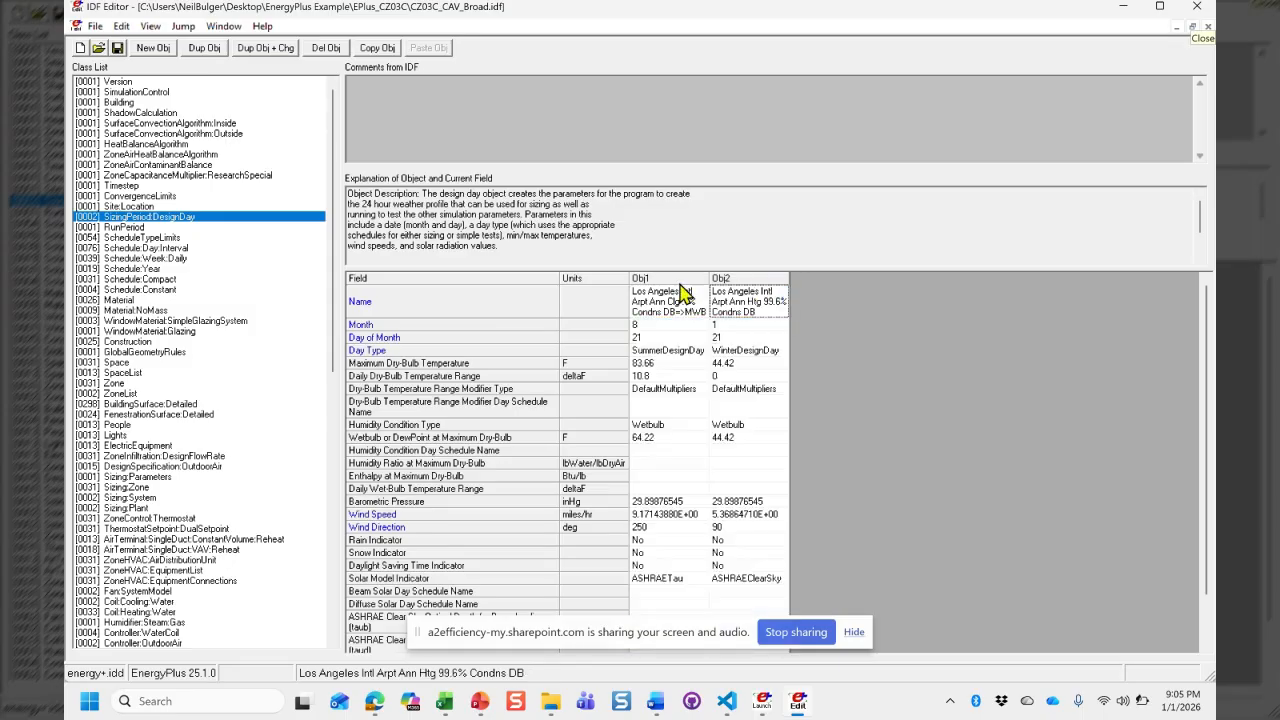
click(683, 295)
click(691, 318)
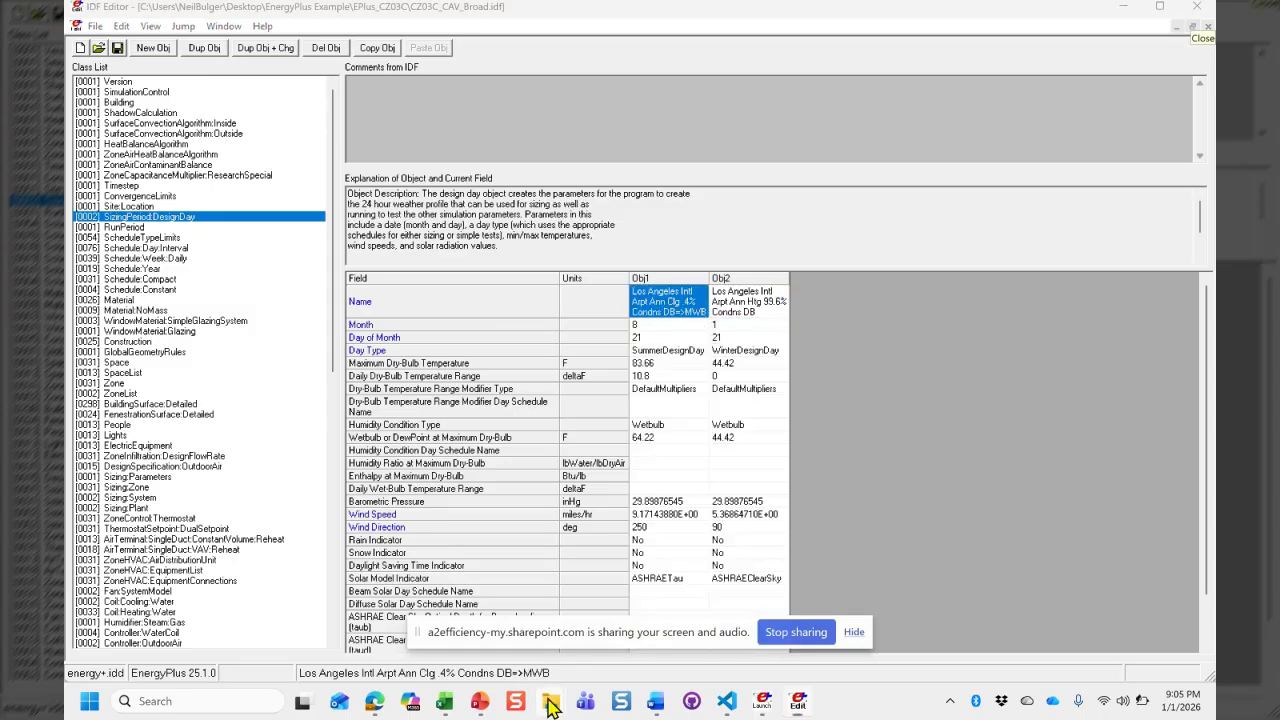
Switch to the USA_IL_Chicago-OHare TMY3 folder in File Explorer and locate the .ddy design day file among the weather files.
mouse_move(551, 704)
click(609, 620)
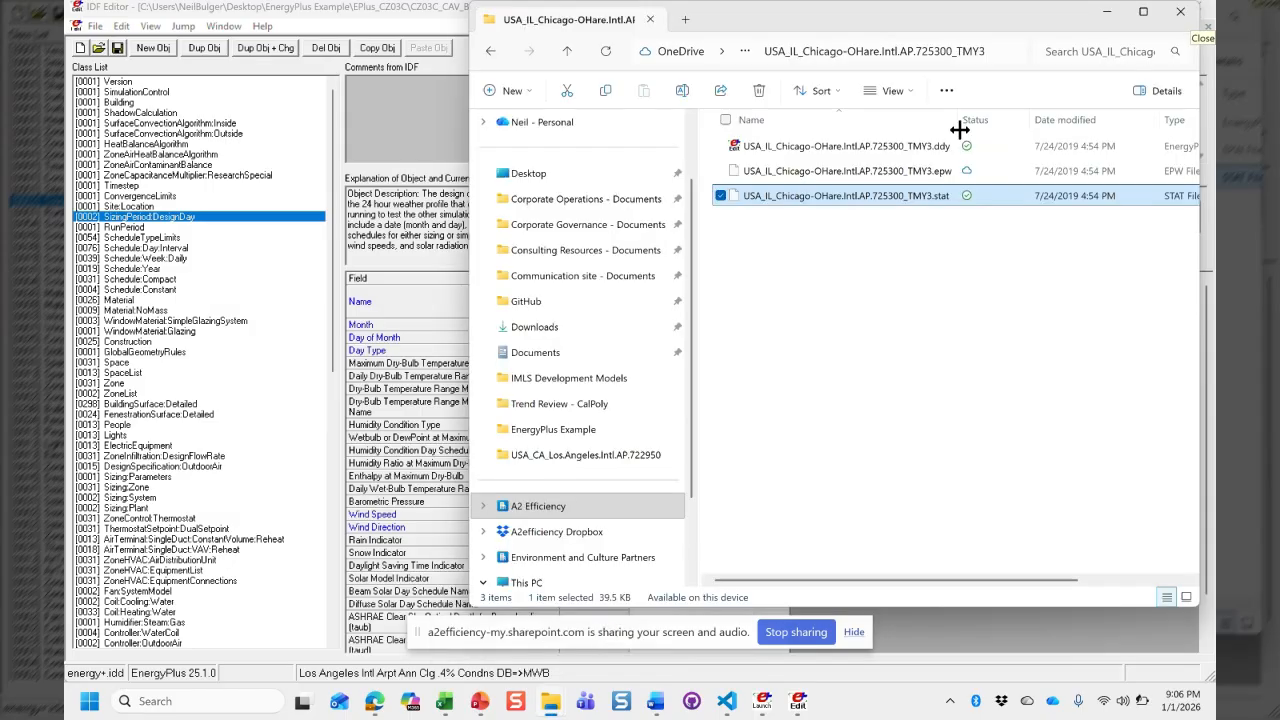
click(945, 176)
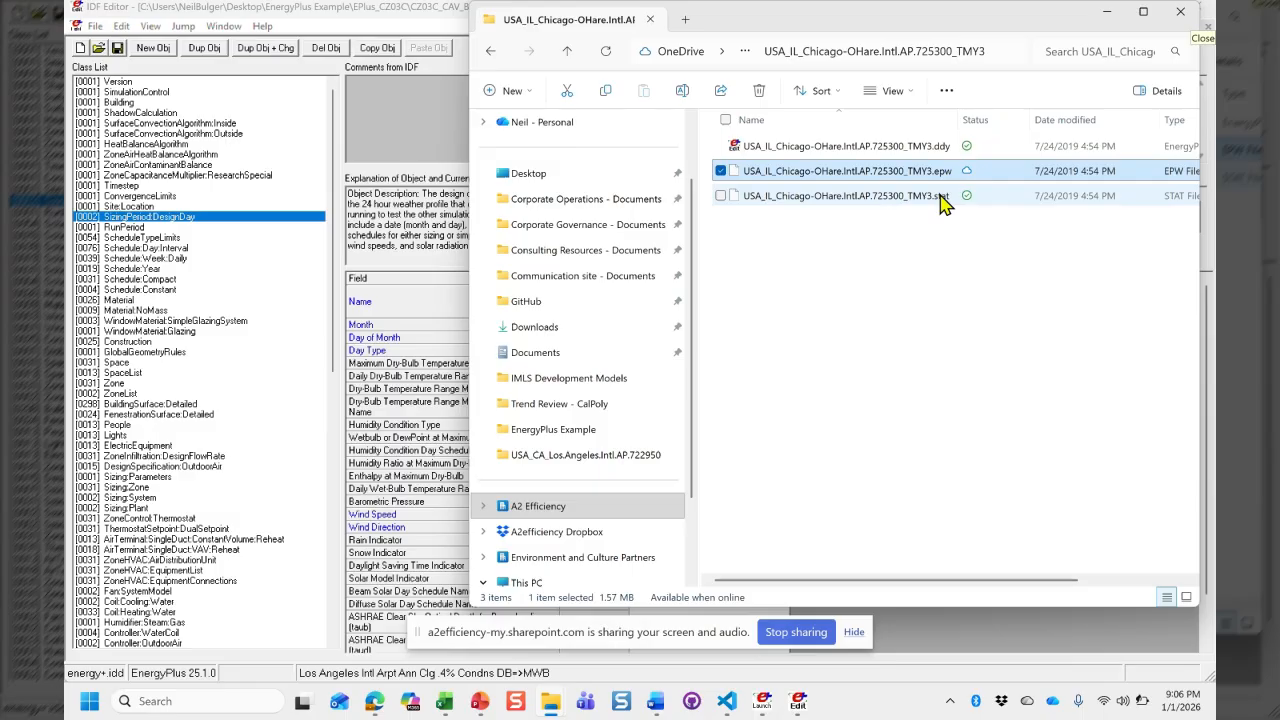
click(937, 150)
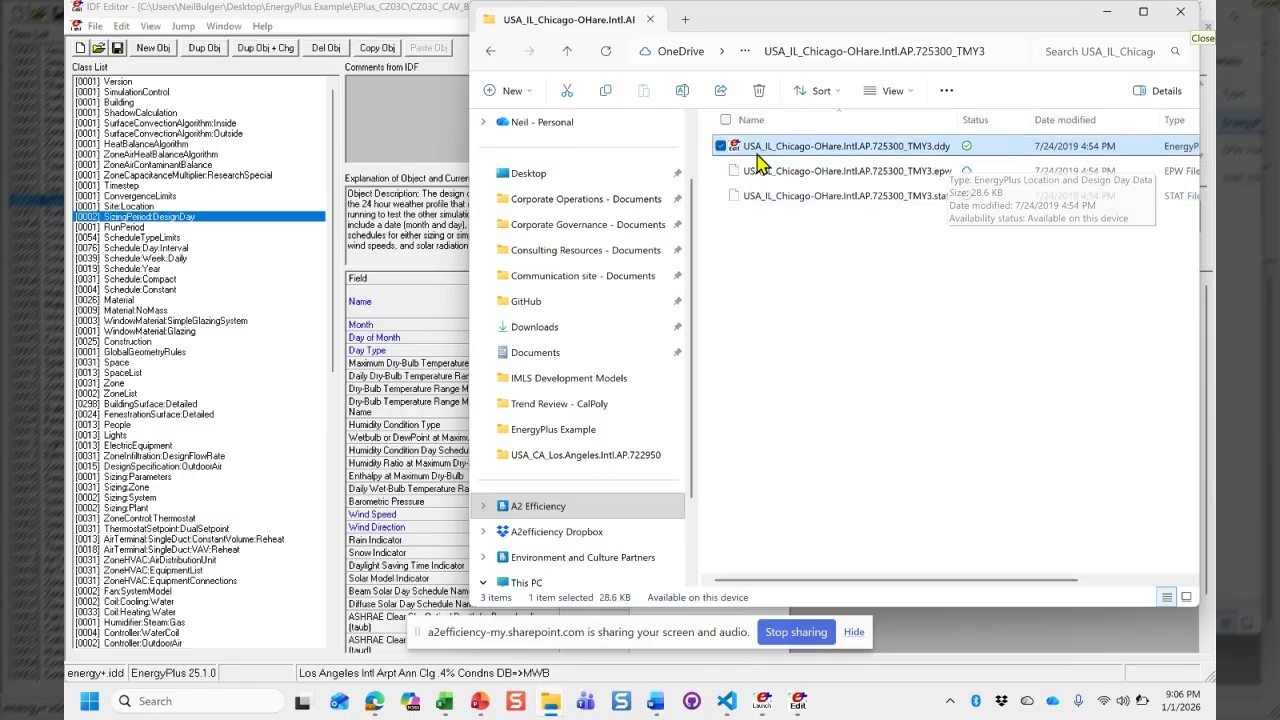
Return to the IDF Editor and browse for a file to open in the Desktop's EnergyPlus Example\USA_IL_Chicago-OHare_Intl_AP_725300_TMY3 folder.
click(335, 32)
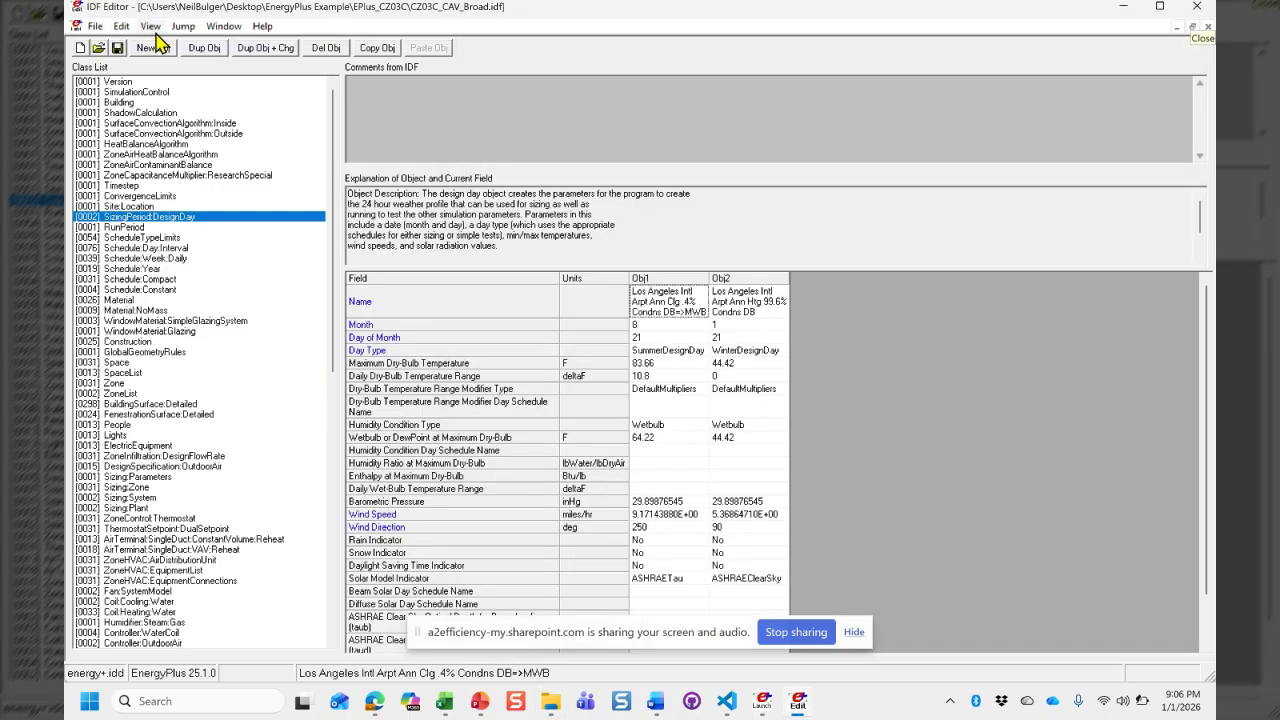
click(97, 46)
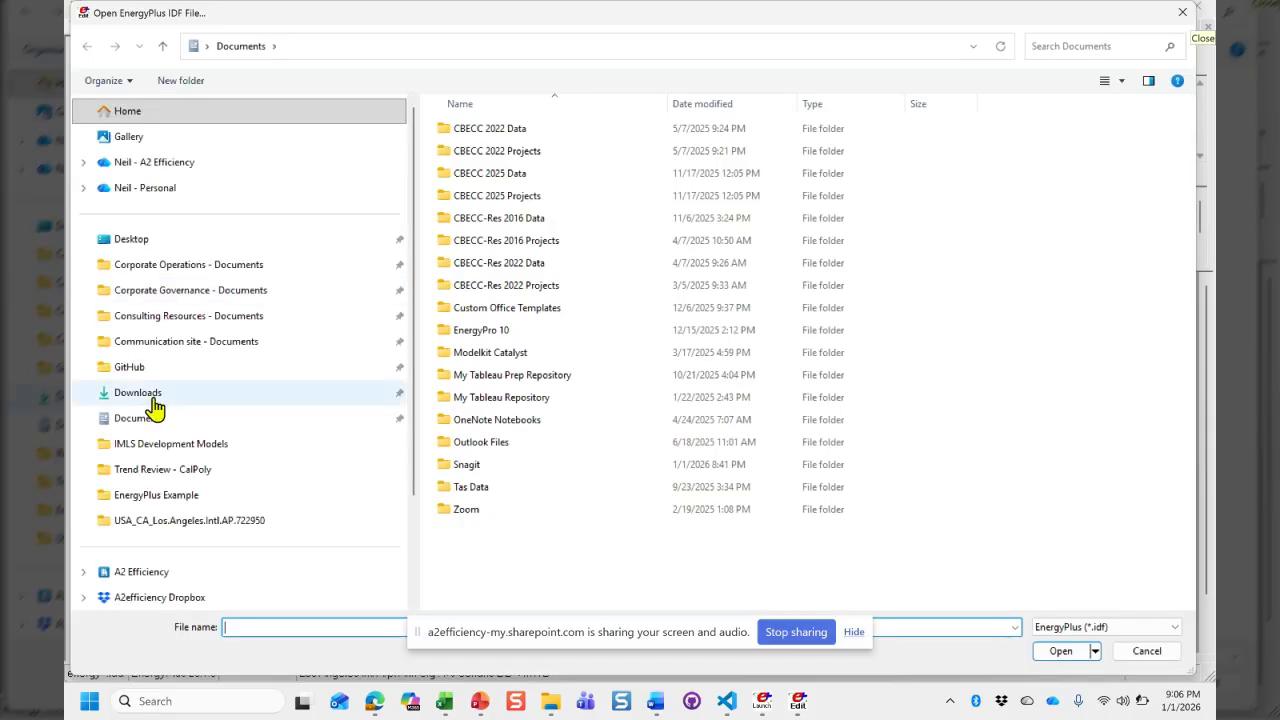
click(142, 367)
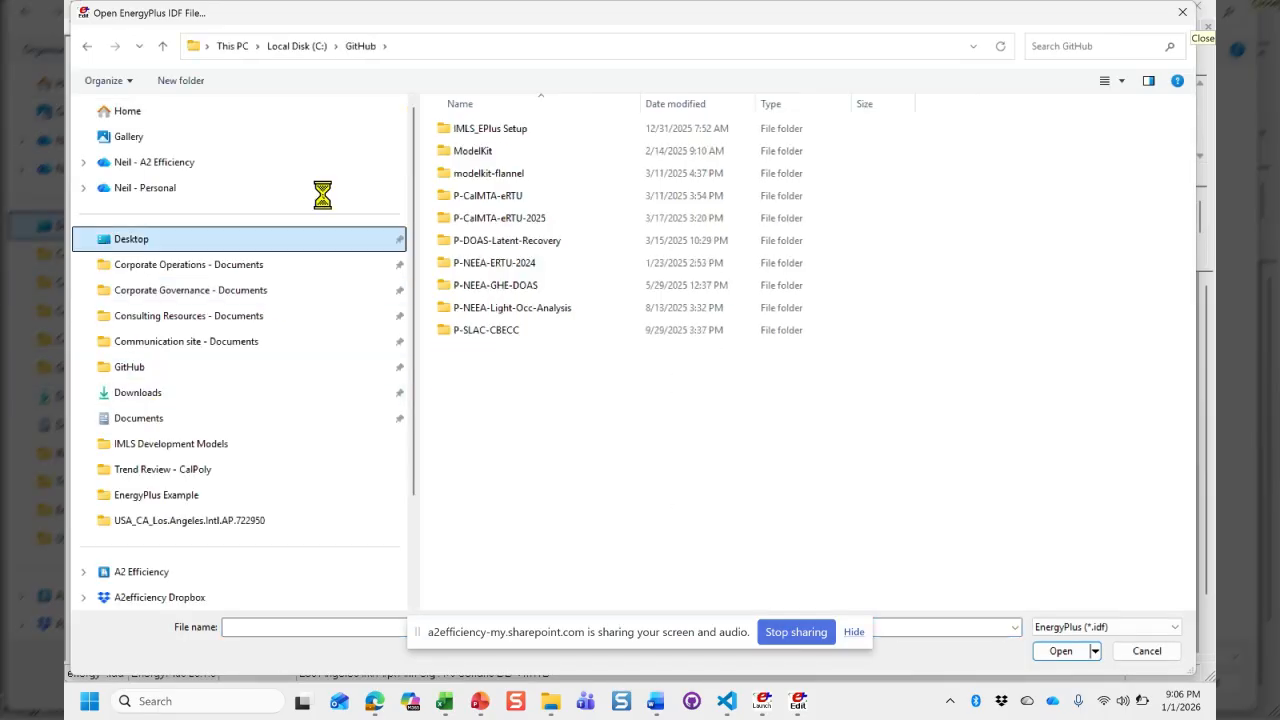
click(518, 140)
double_click(518, 140)
click(518, 173)
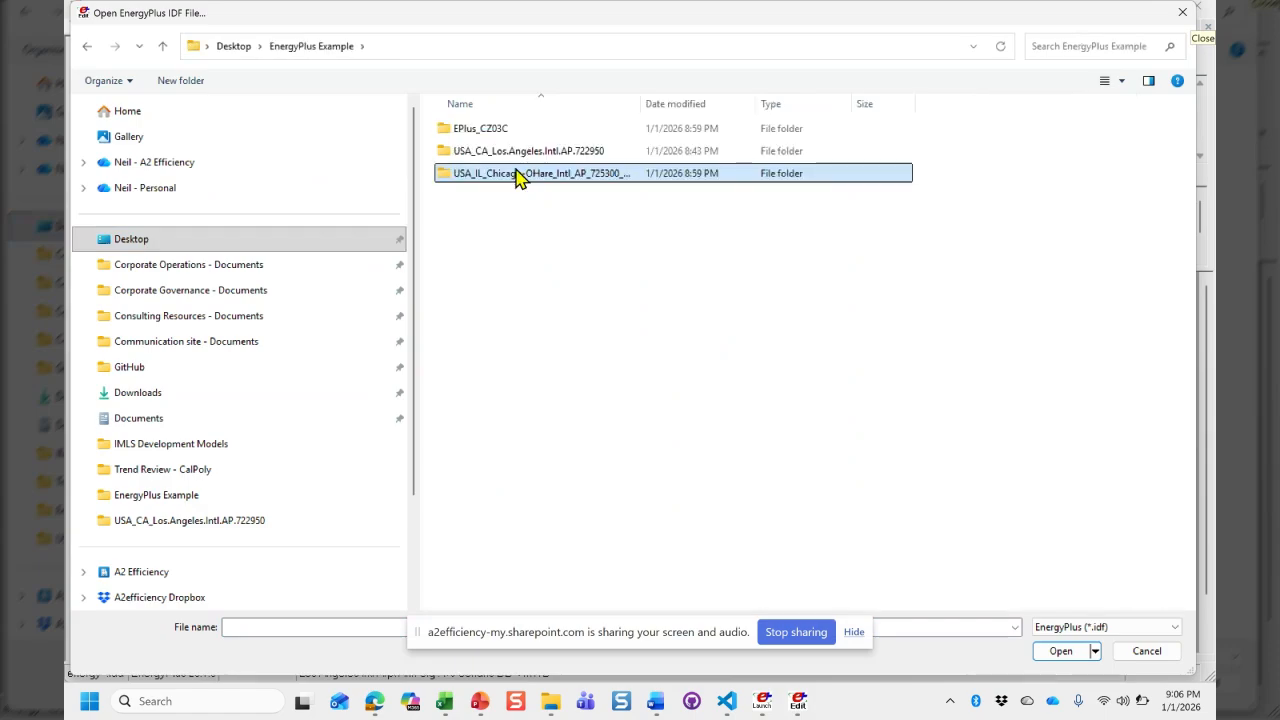
double_click(518, 174)
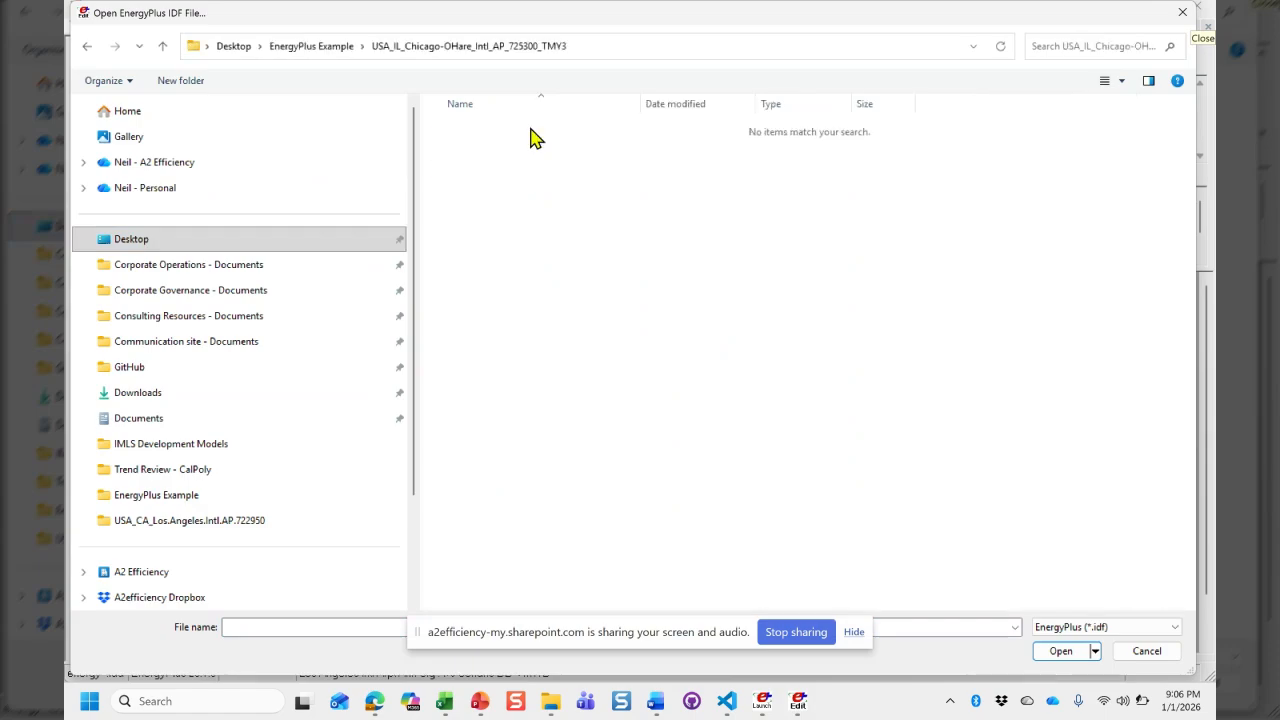
Filter the files to Design Day (*.ddy), open the Chicago O'Hare design day file, and show only classes with objects.
click(1070, 627)
click(1076, 655)
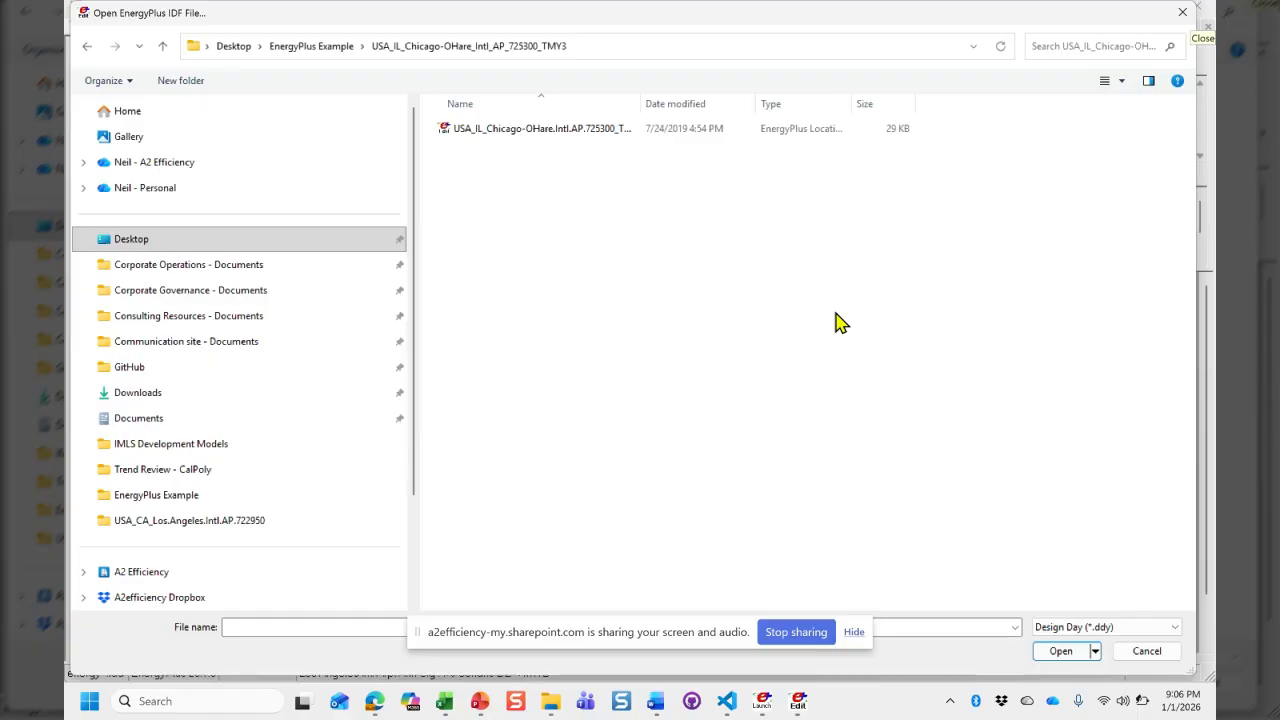
click(591, 131)
double_click(591, 131)
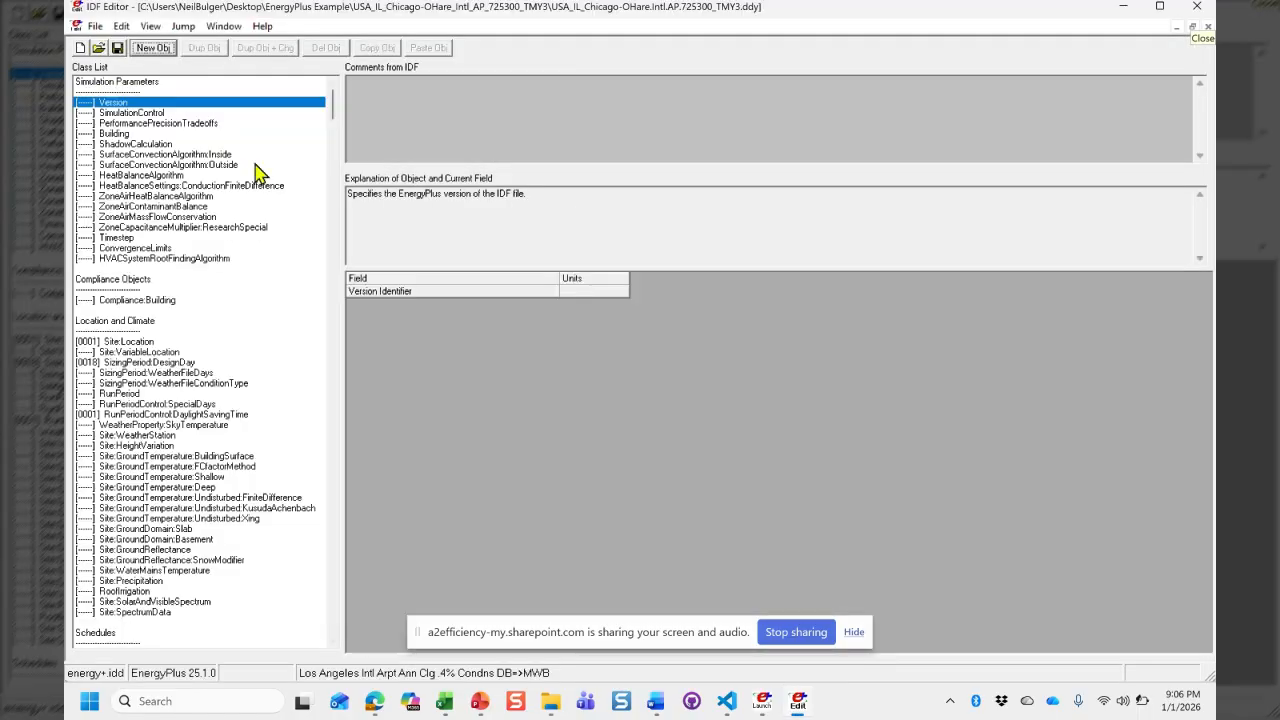
key(ctrl+l)
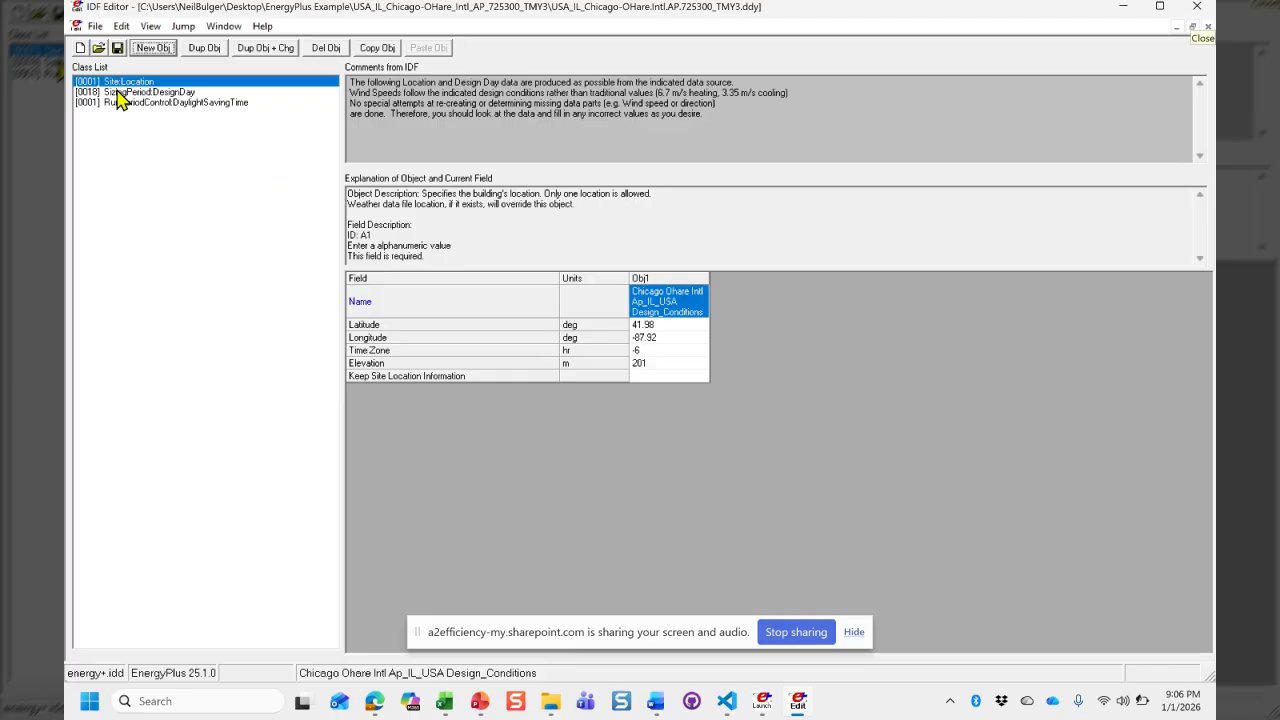
Examine the Chicago design day objects in SizingPeriod:DesignDay and the start and end dates in RunPeriodControl:DaylightSavingTime.
click(125, 92)
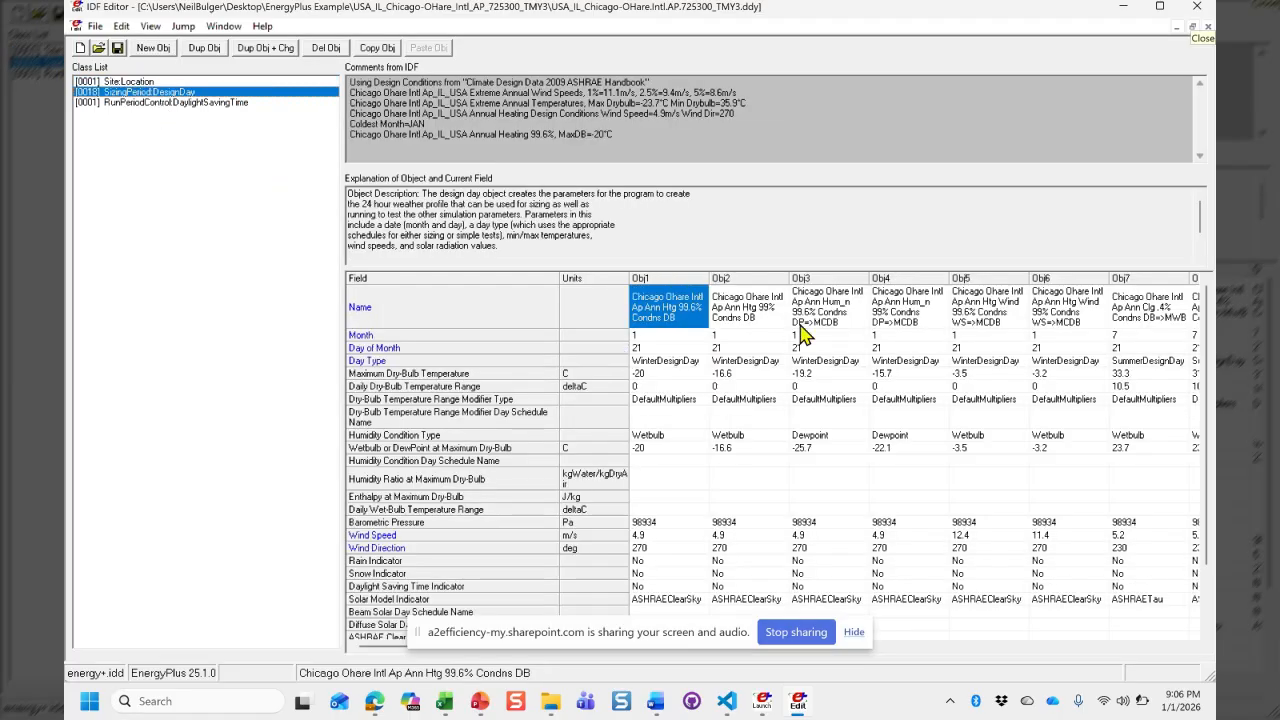
click(750, 310)
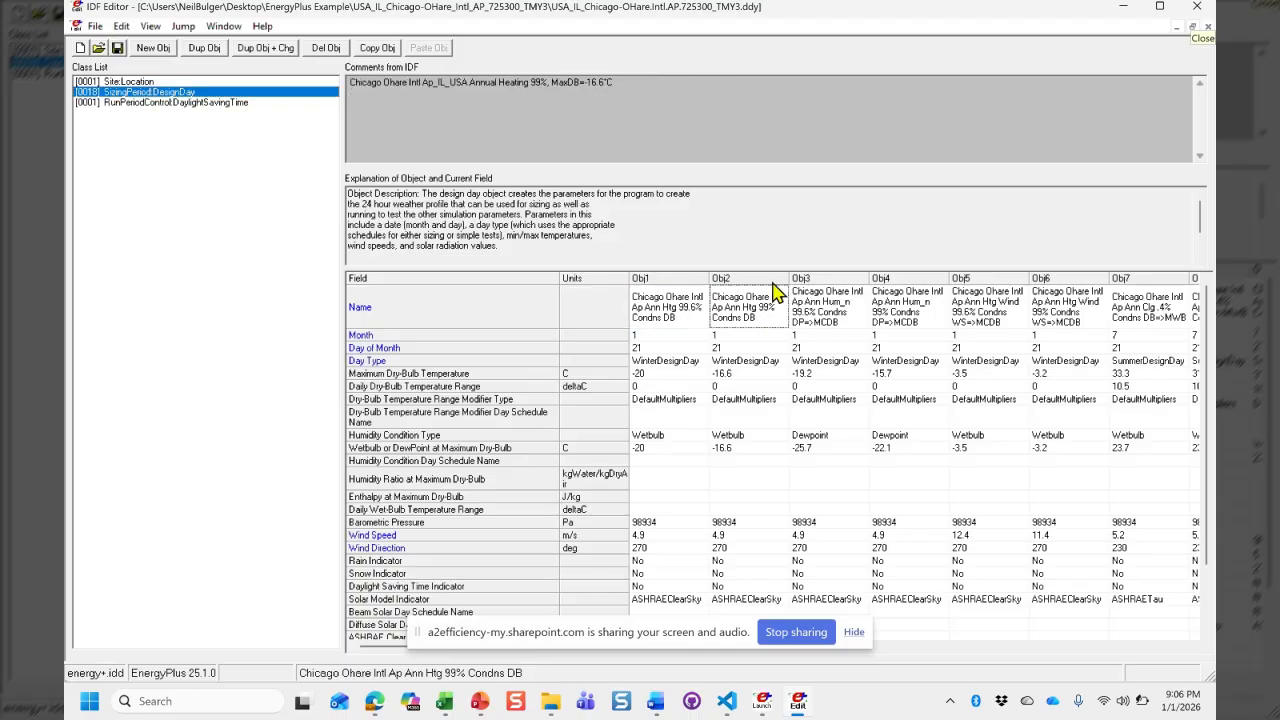
click(745, 279)
click(688, 298)
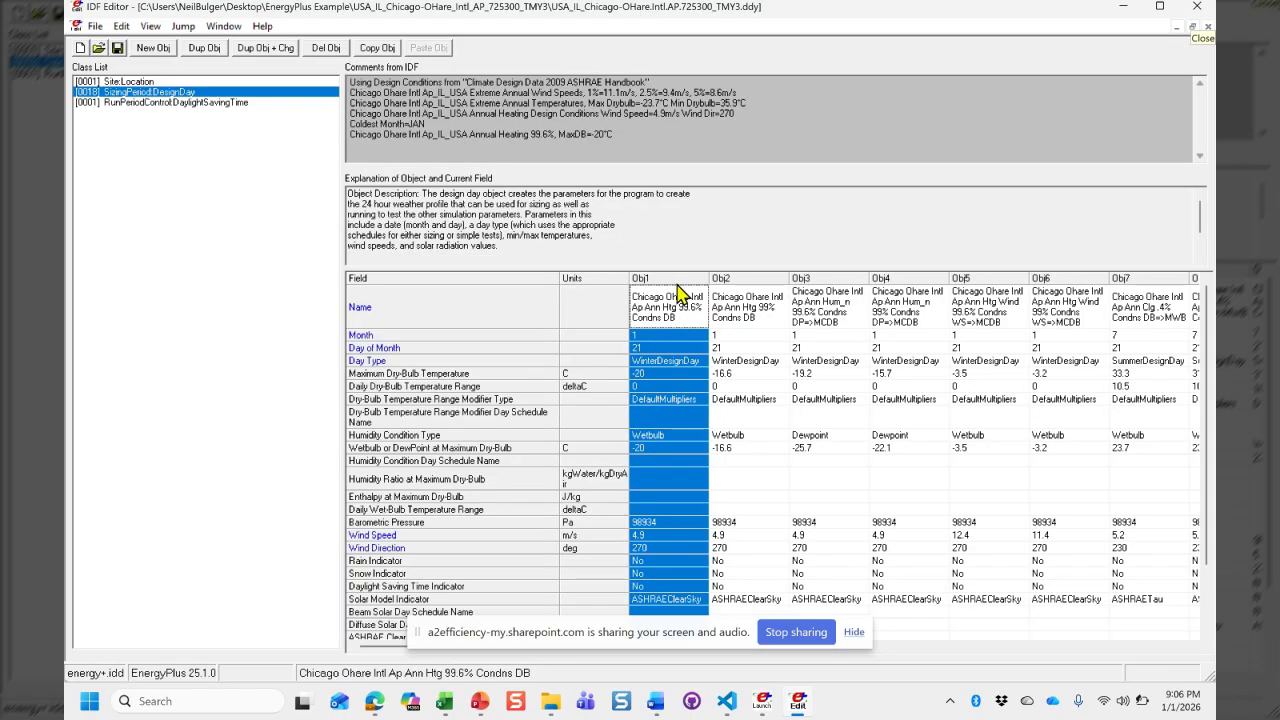
click(223, 103)
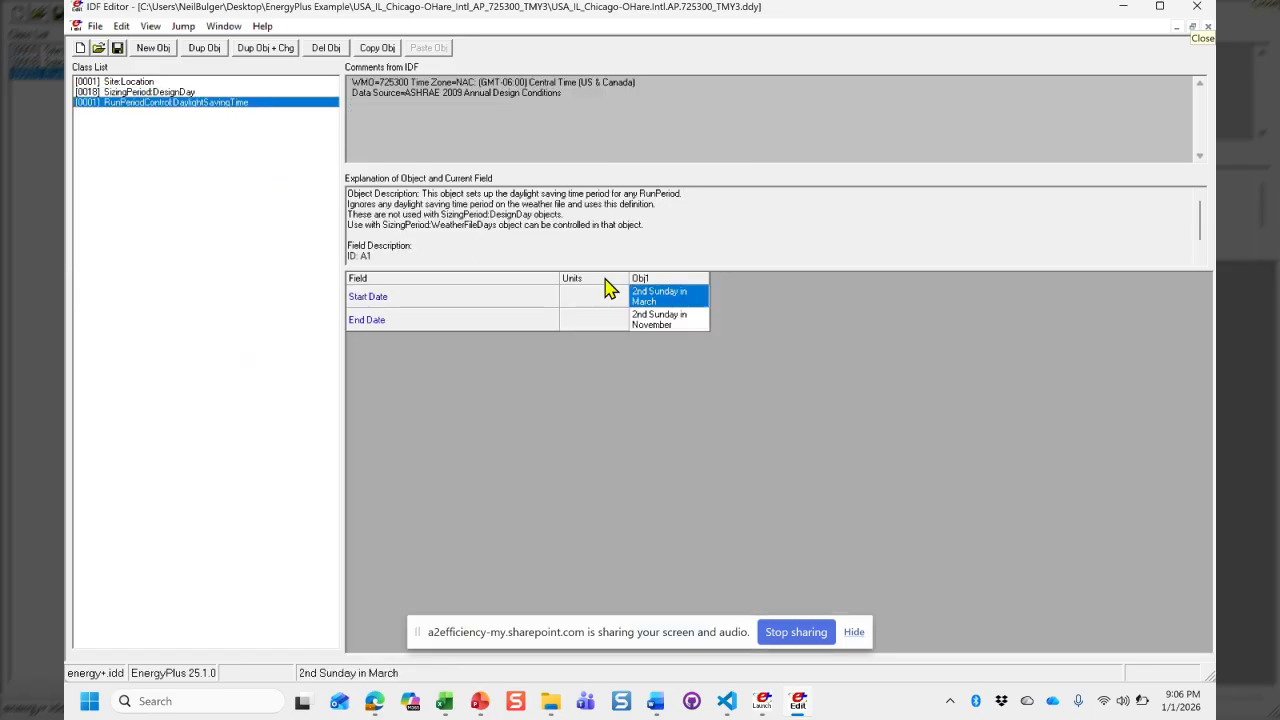
click(678, 322)
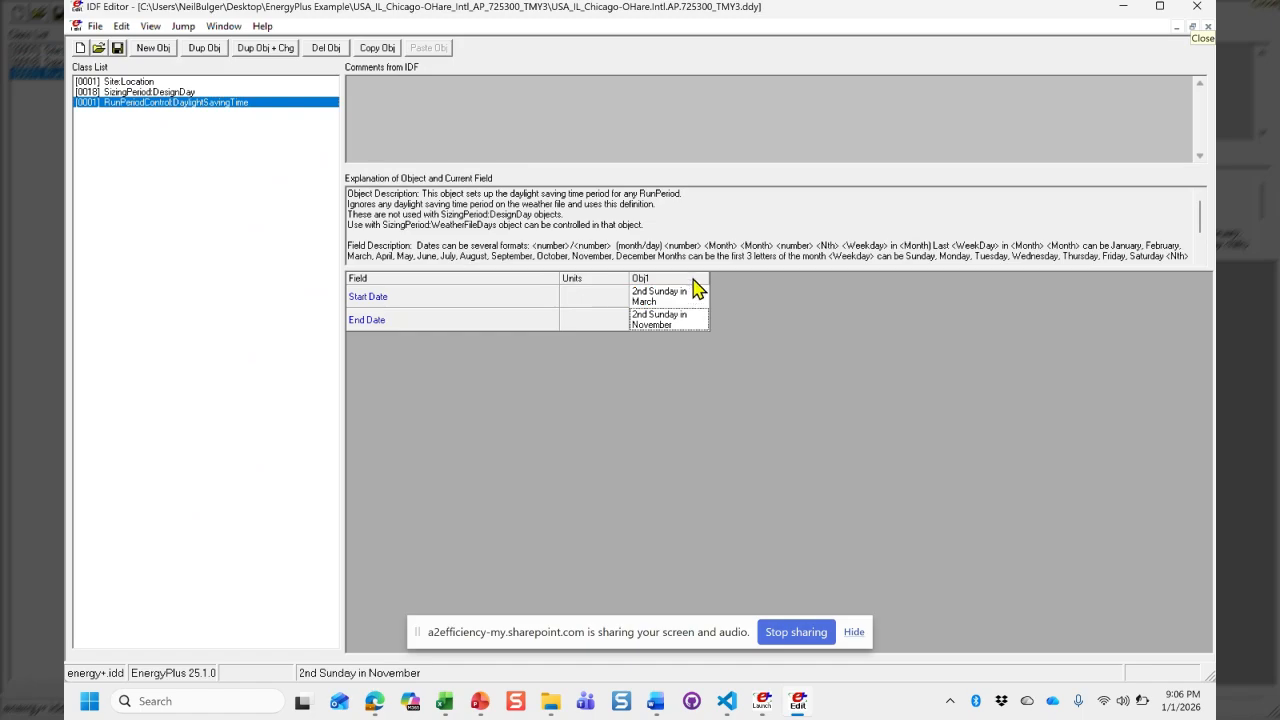
Copy the Chicago O'Hare Site:Location object into CZ03C_CAV_Broad.idf and delete the LOS-ANGELES-IAP location there.
click(128, 83)
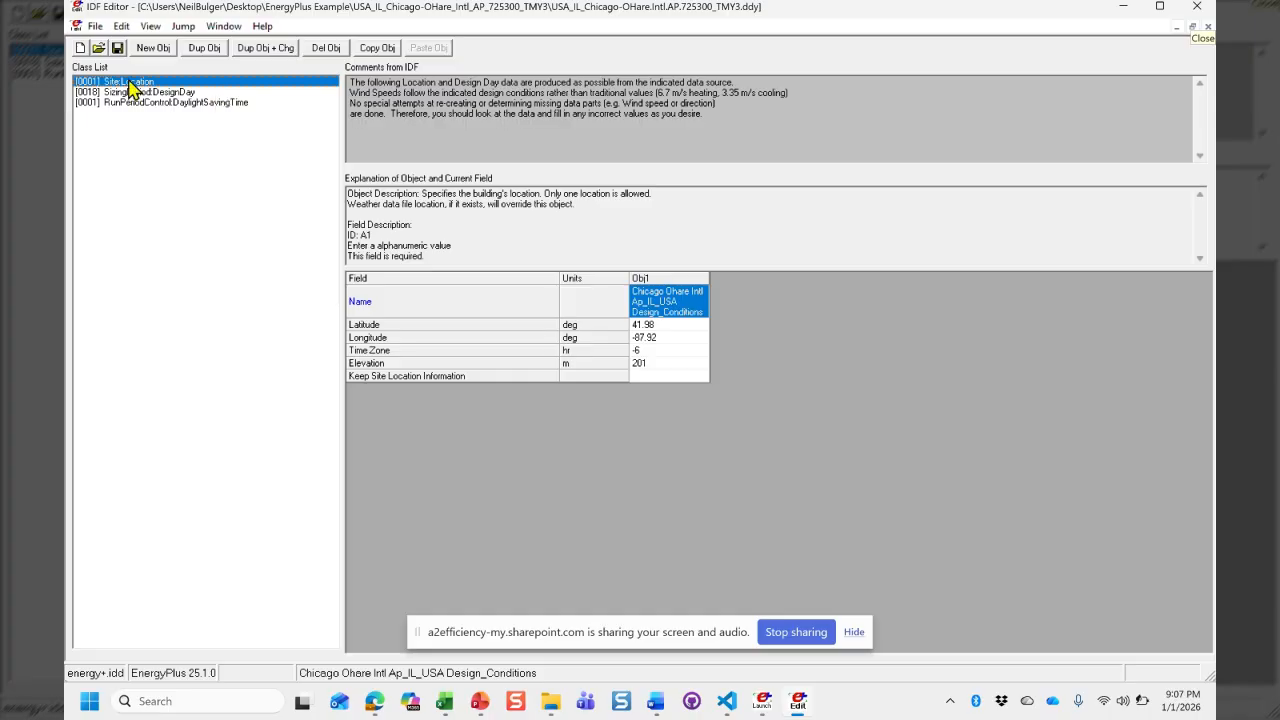
click(378, 52)
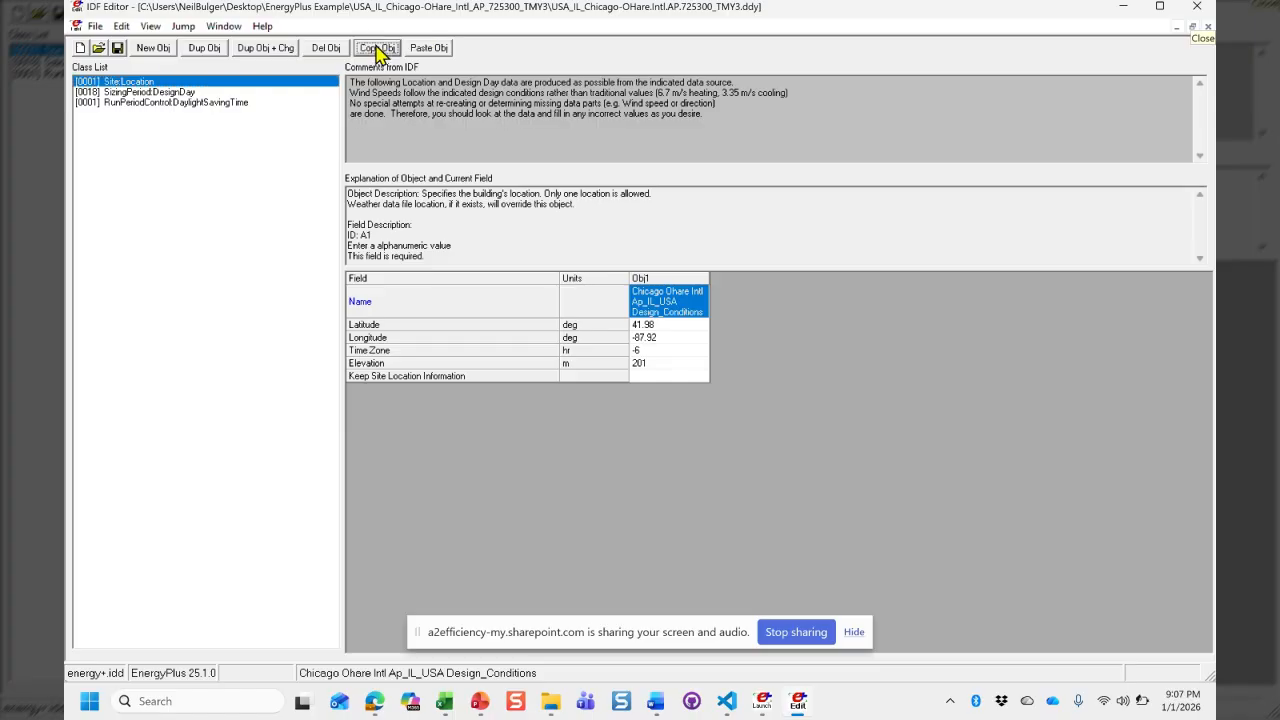
key(ctrl+Tab)
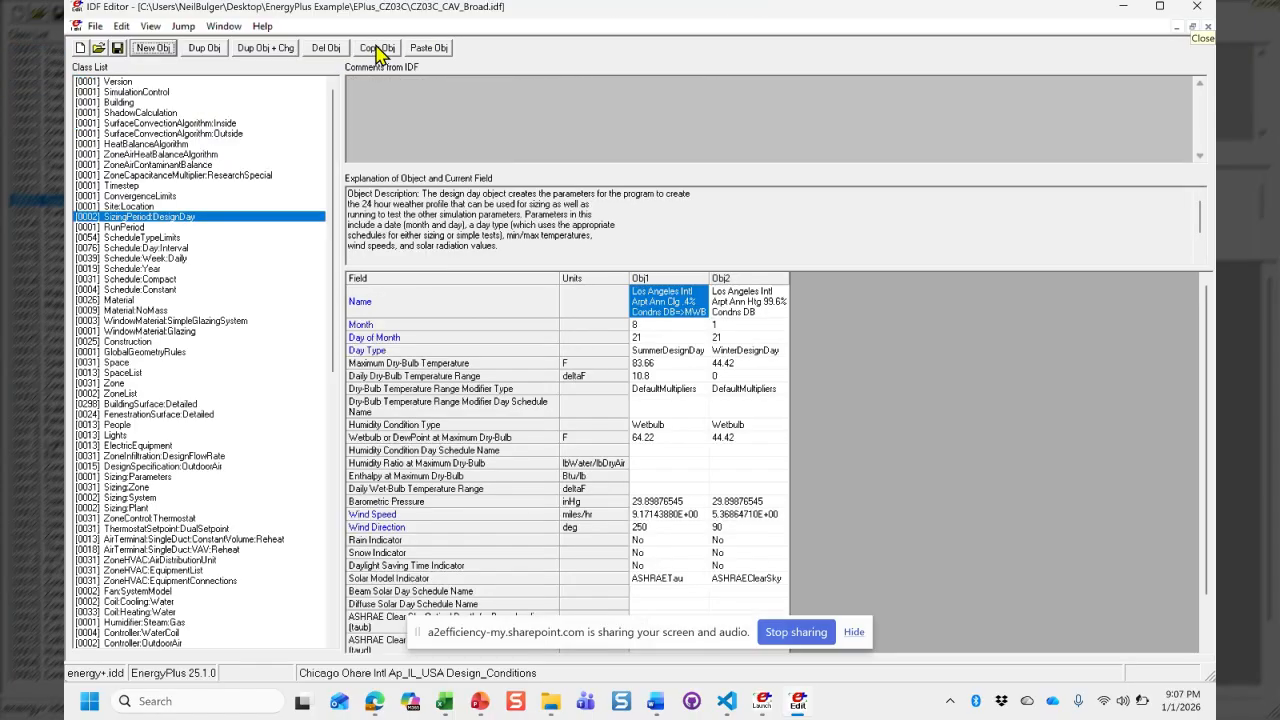
click(430, 56)
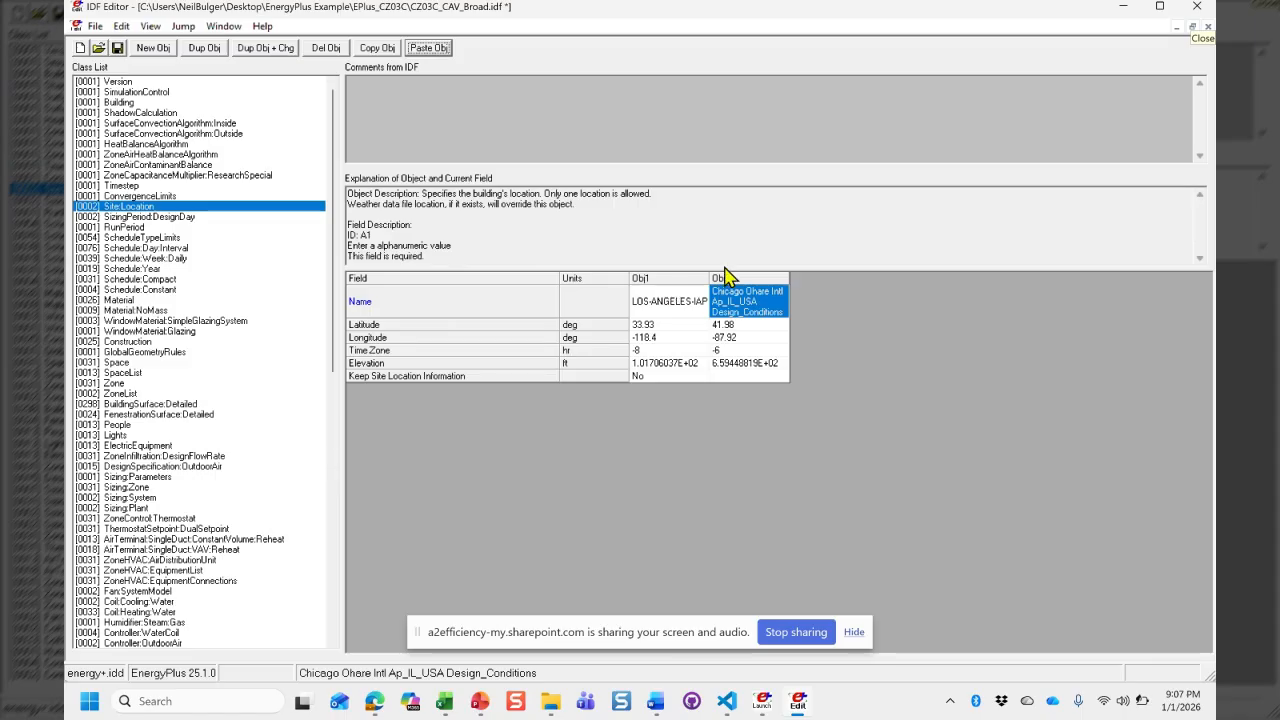
click(672, 282)
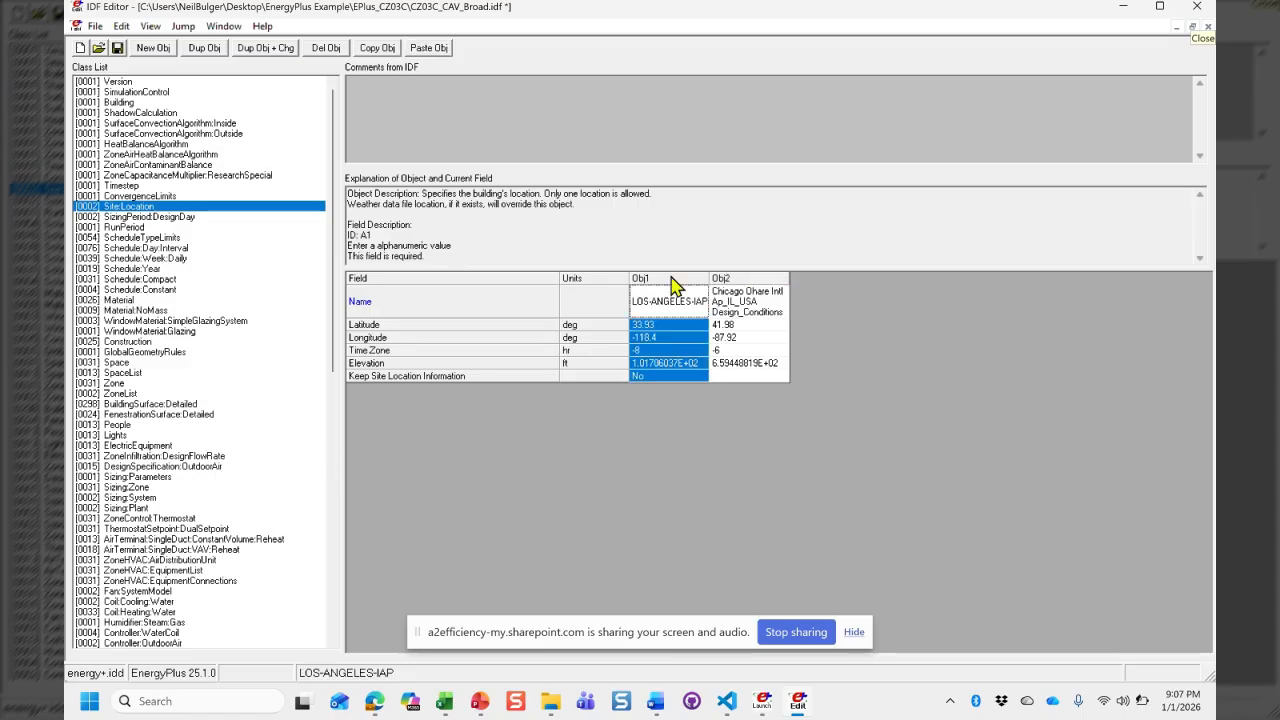
click(326, 50)
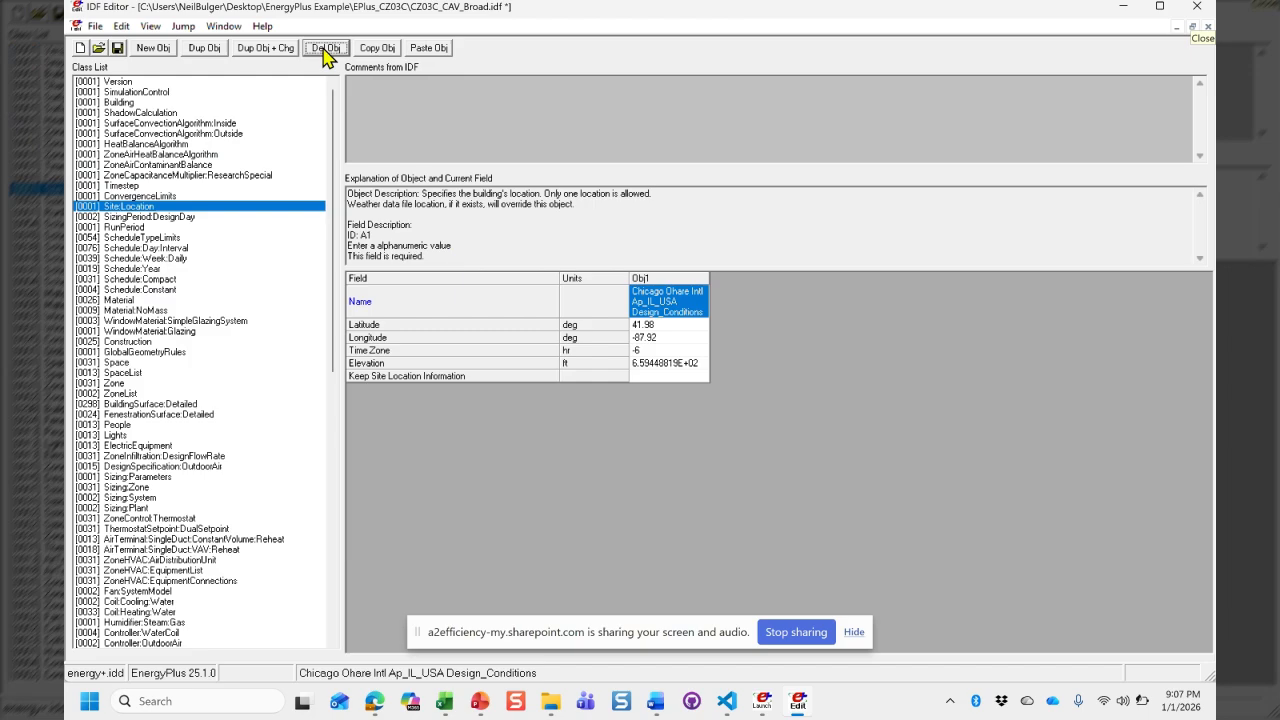
Copy the Chicago O'Hare Ann Htg 99.6% Condns DB design day from the .ddy file into CZ03C_CAV_Broad.idf.
key(ctrl+Tab)
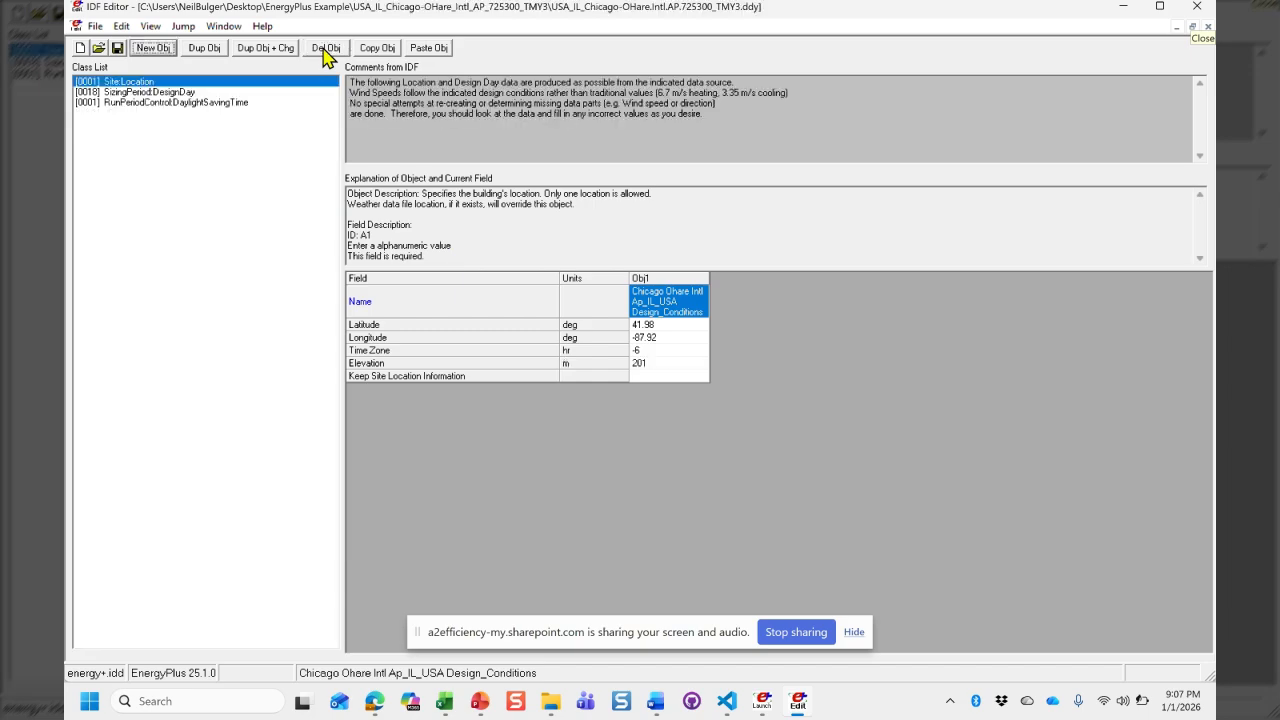
click(185, 92)
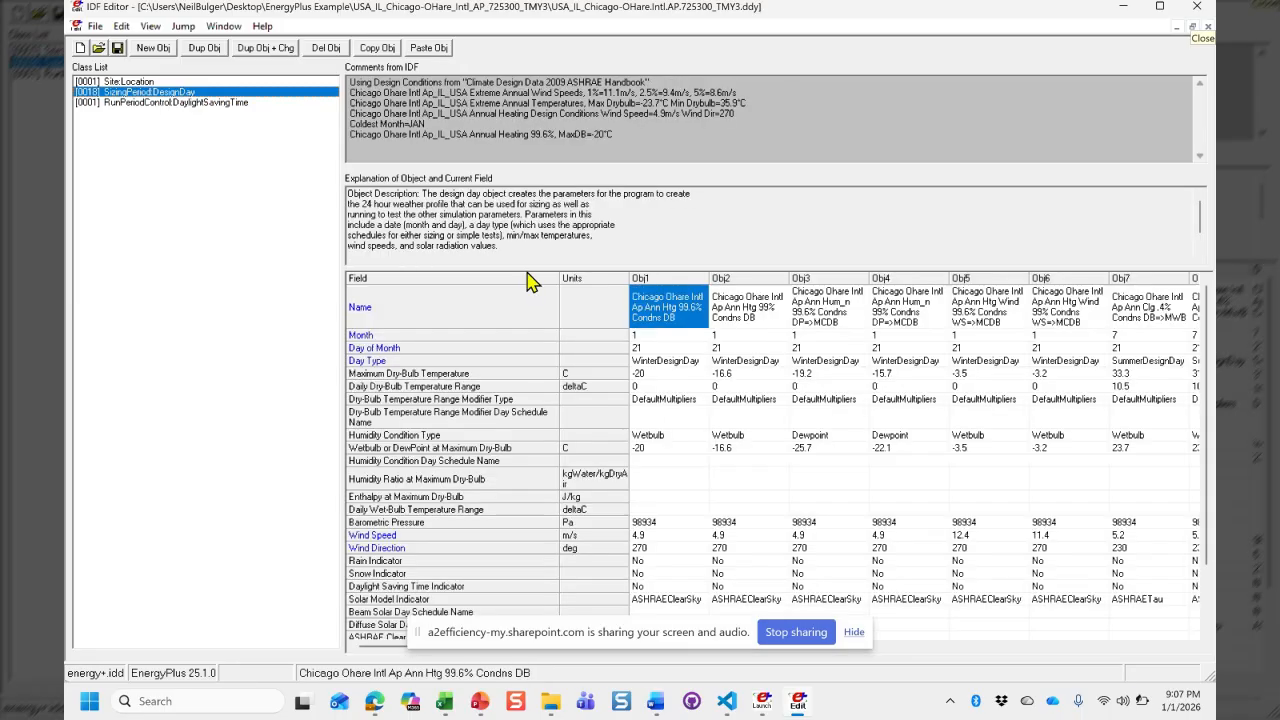
click(673, 280)
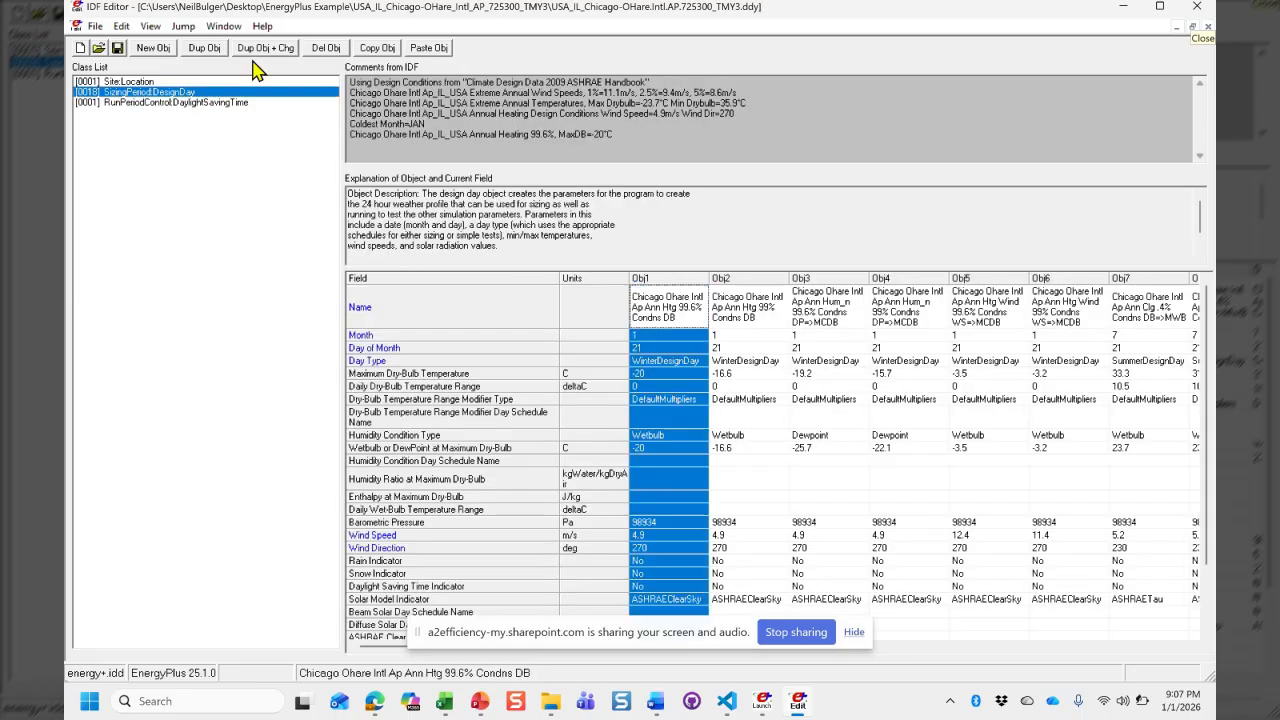
click(378, 48)
key(ctrl+Tab)
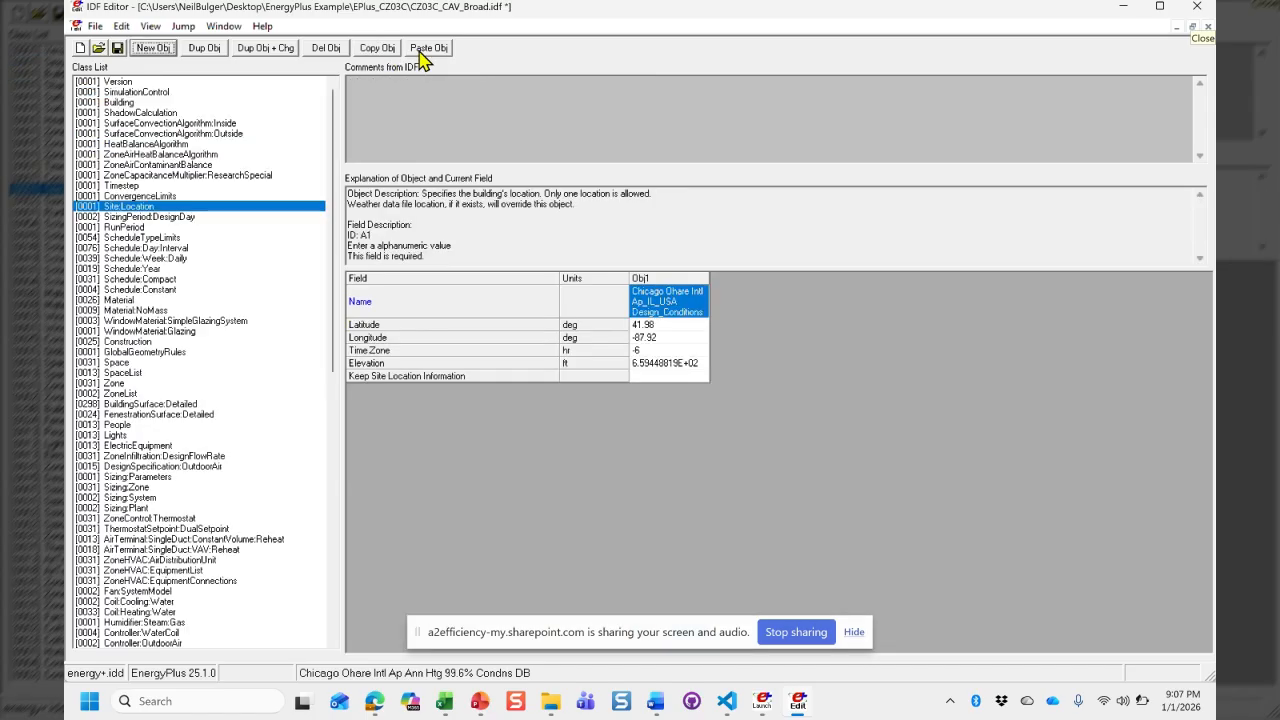
click(423, 50)
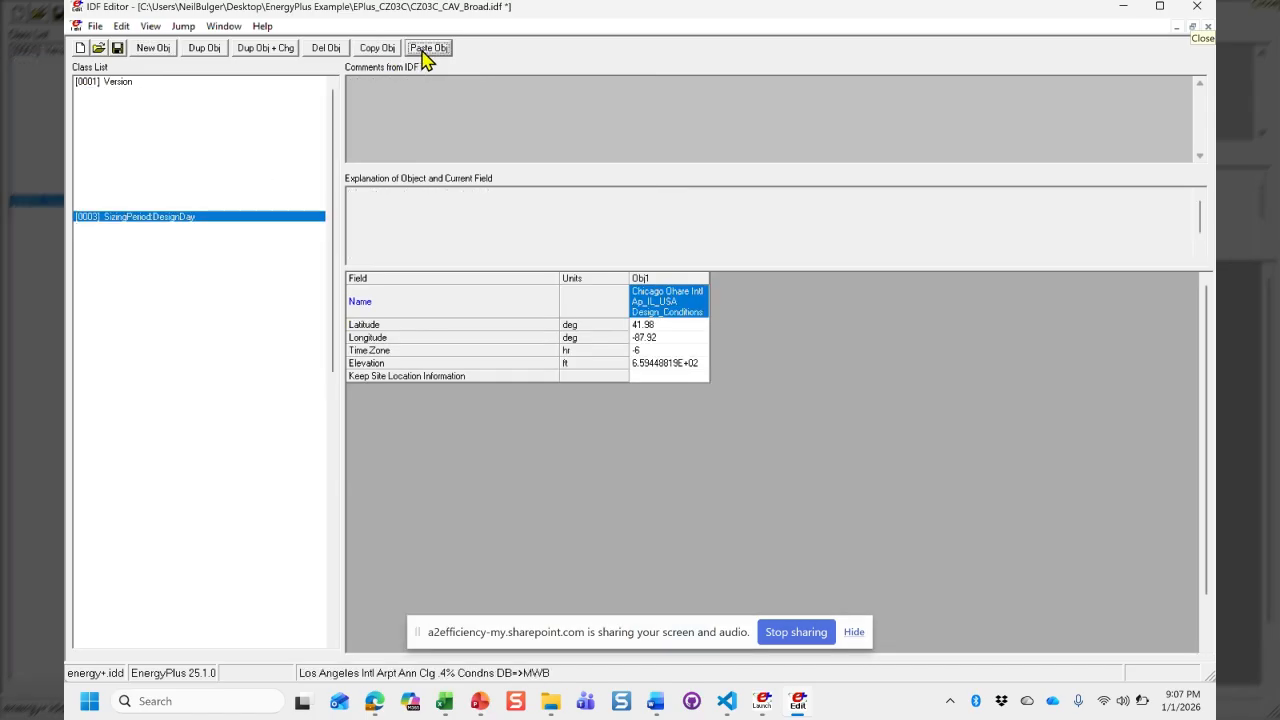
Copy the Chicago O'Hare Ann Clg .4% Condns DB=>MWB design day into CZ03C_CAV_Broad.idf and delete both Los Angeles design days.
key(ctrl+Tab)
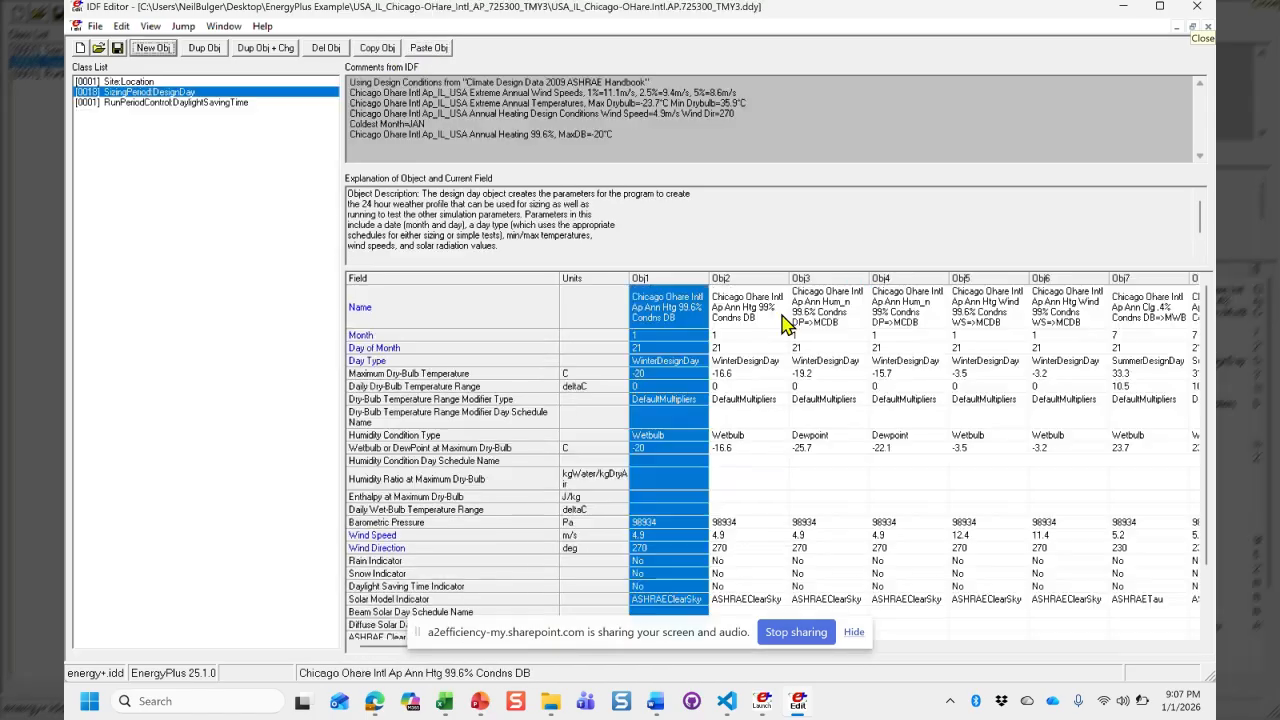
click(820, 316)
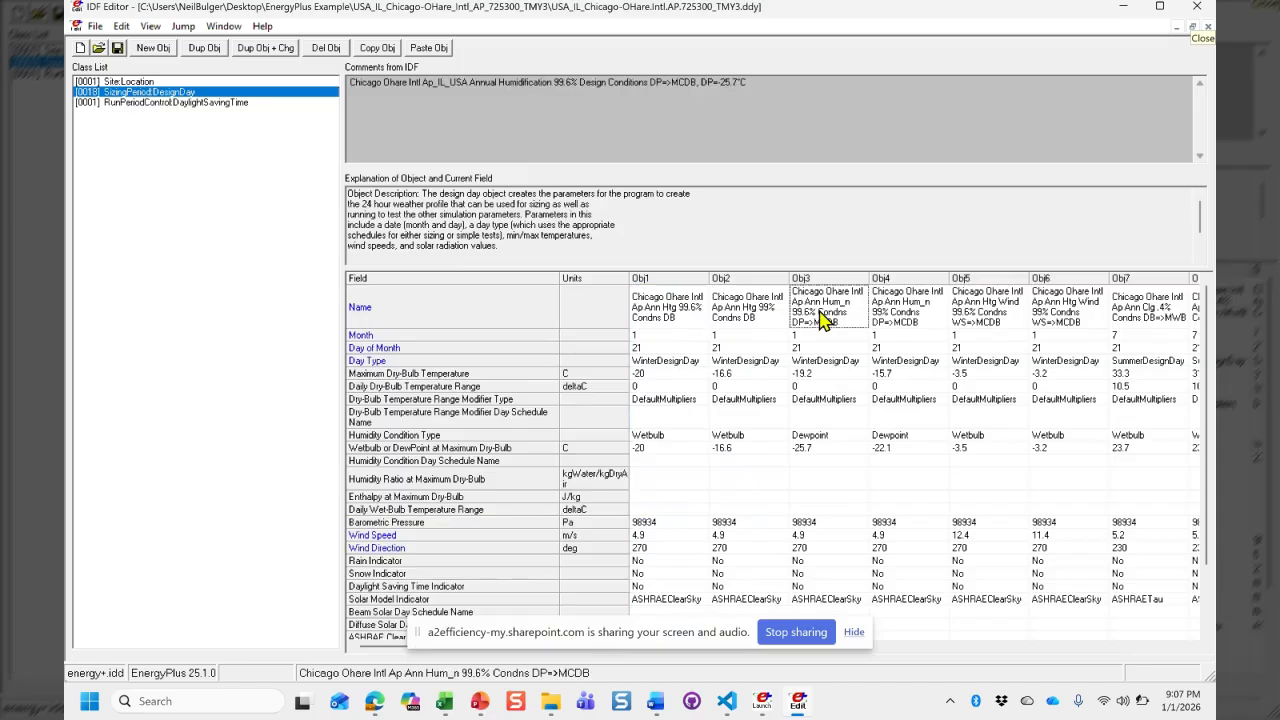
key(Right)
key(Right)
key(Right)
key(Right)
key(Right)
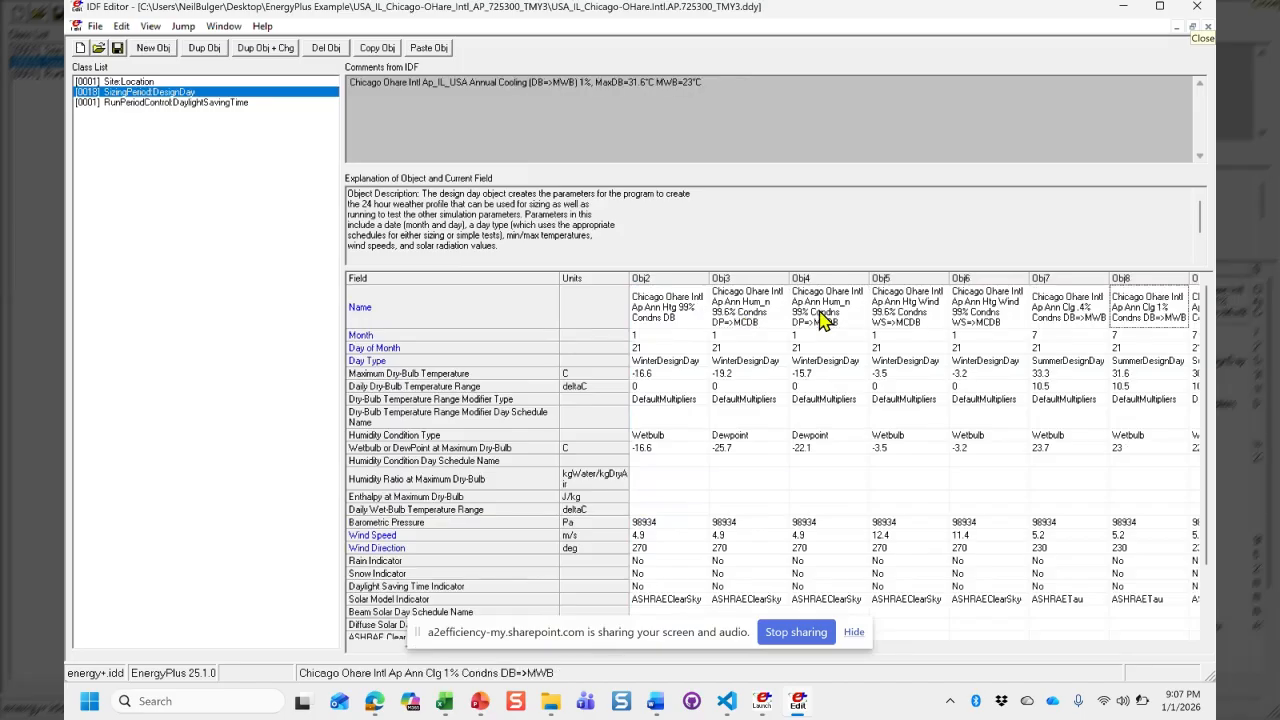
click(1072, 283)
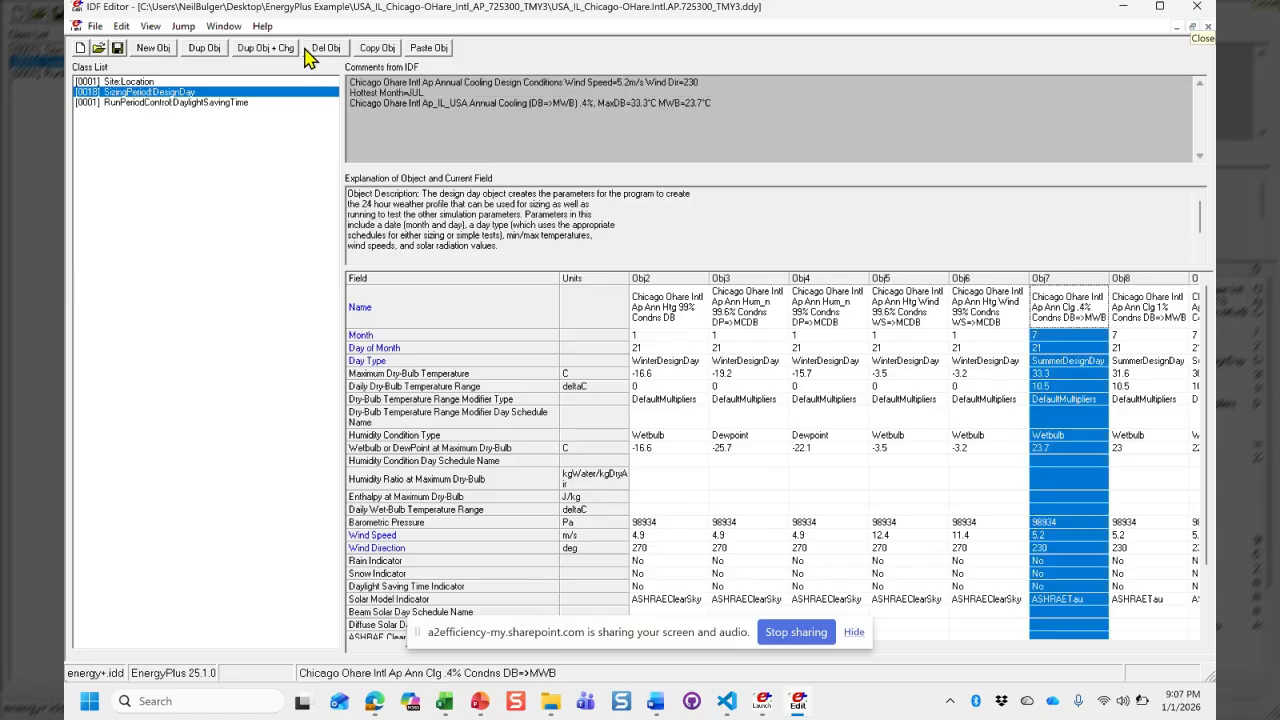
click(372, 53)
key(ctrl+Tab)
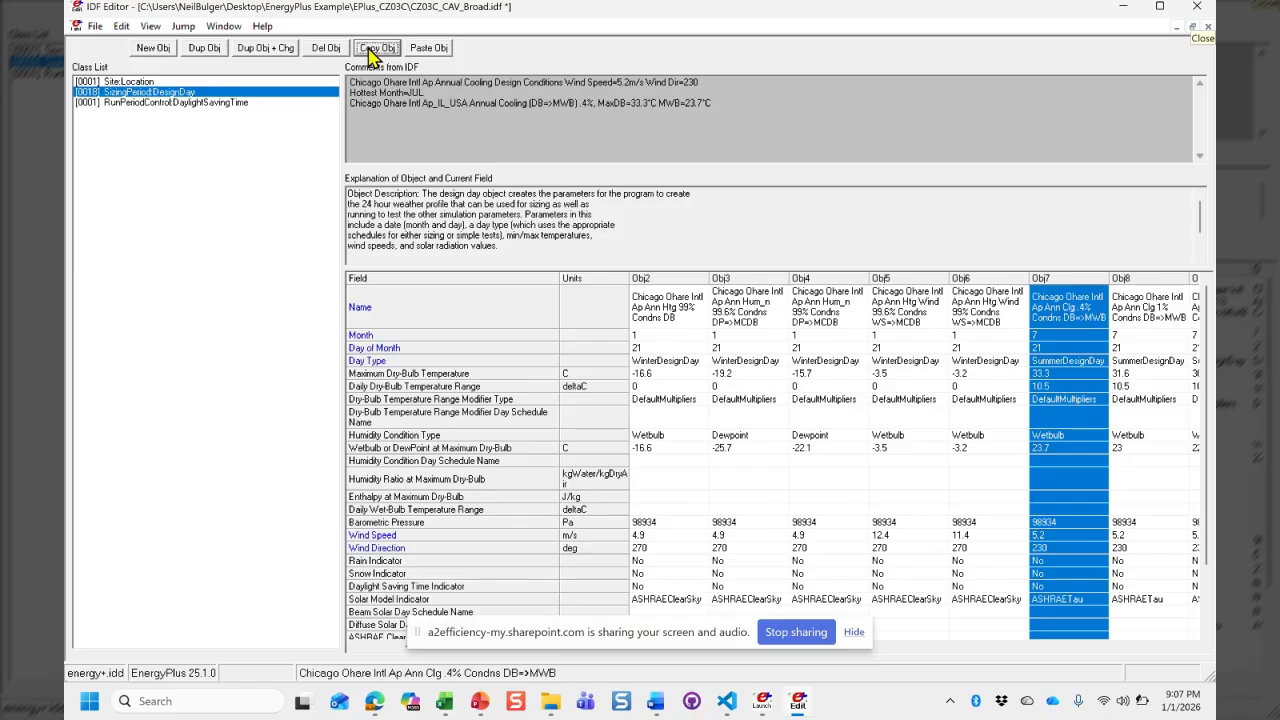
click(429, 50)
click(430, 52)
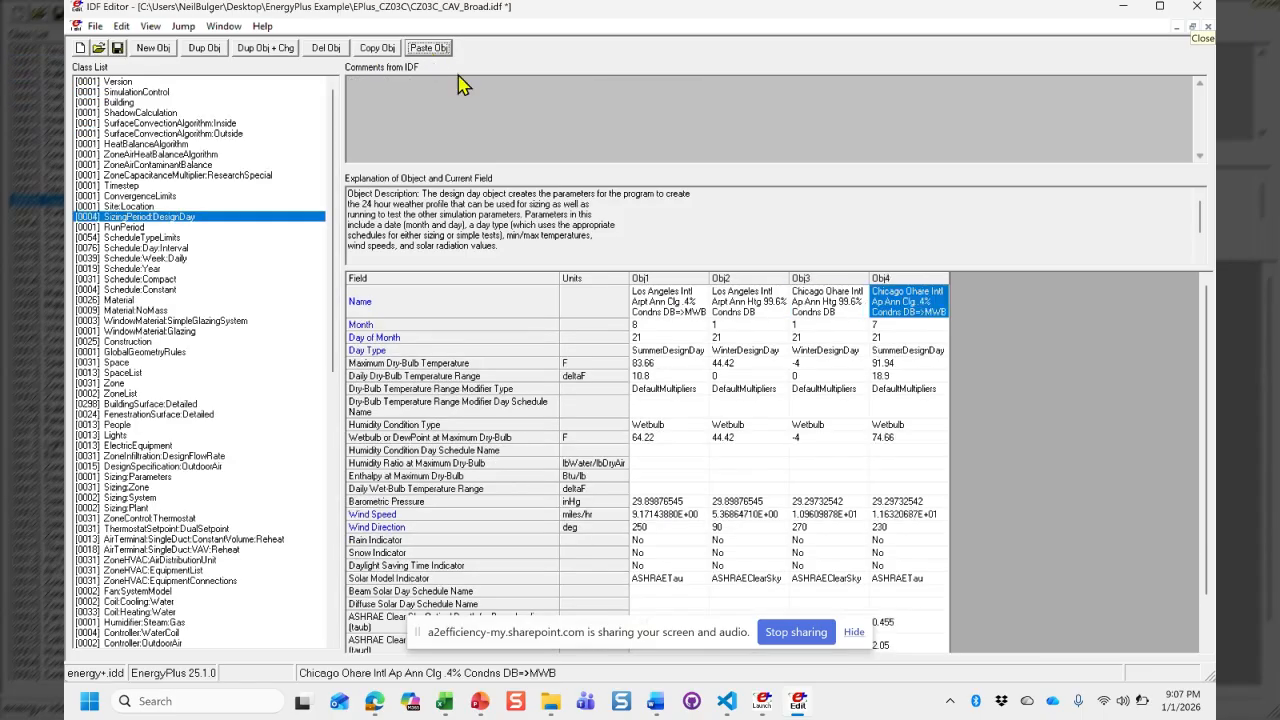
drag(671, 285, 724, 284)
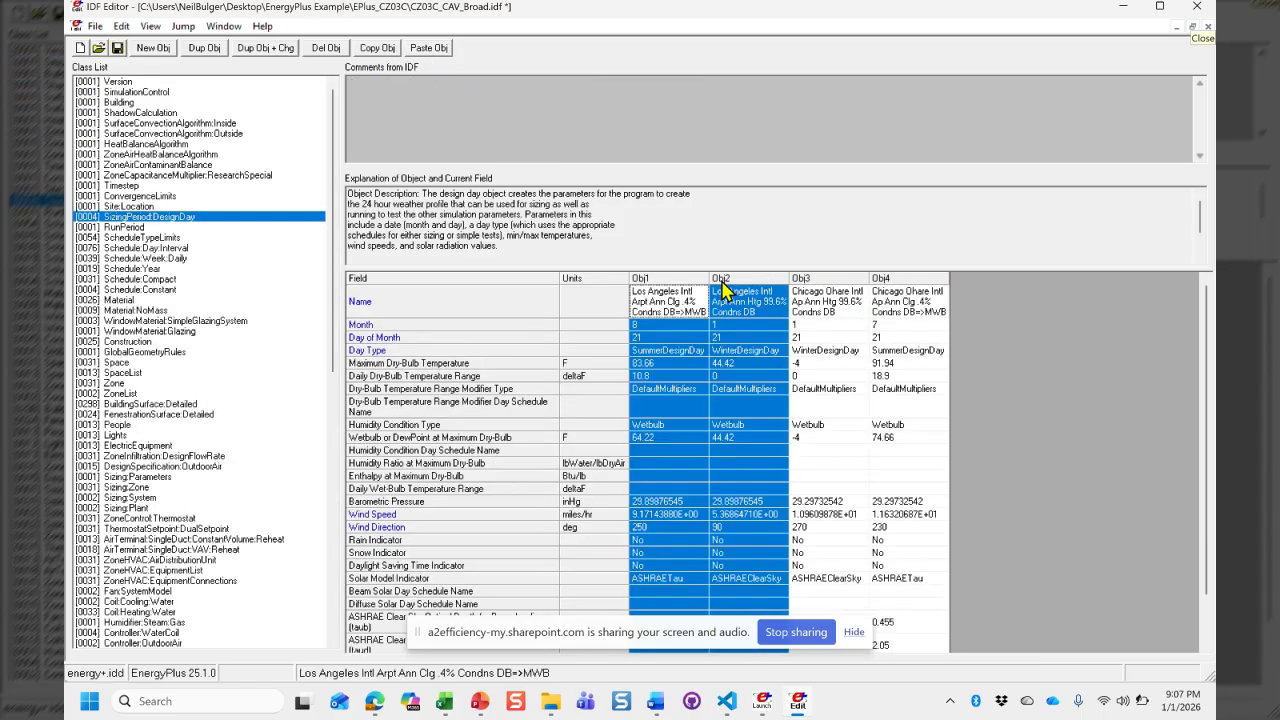
click(322, 48)
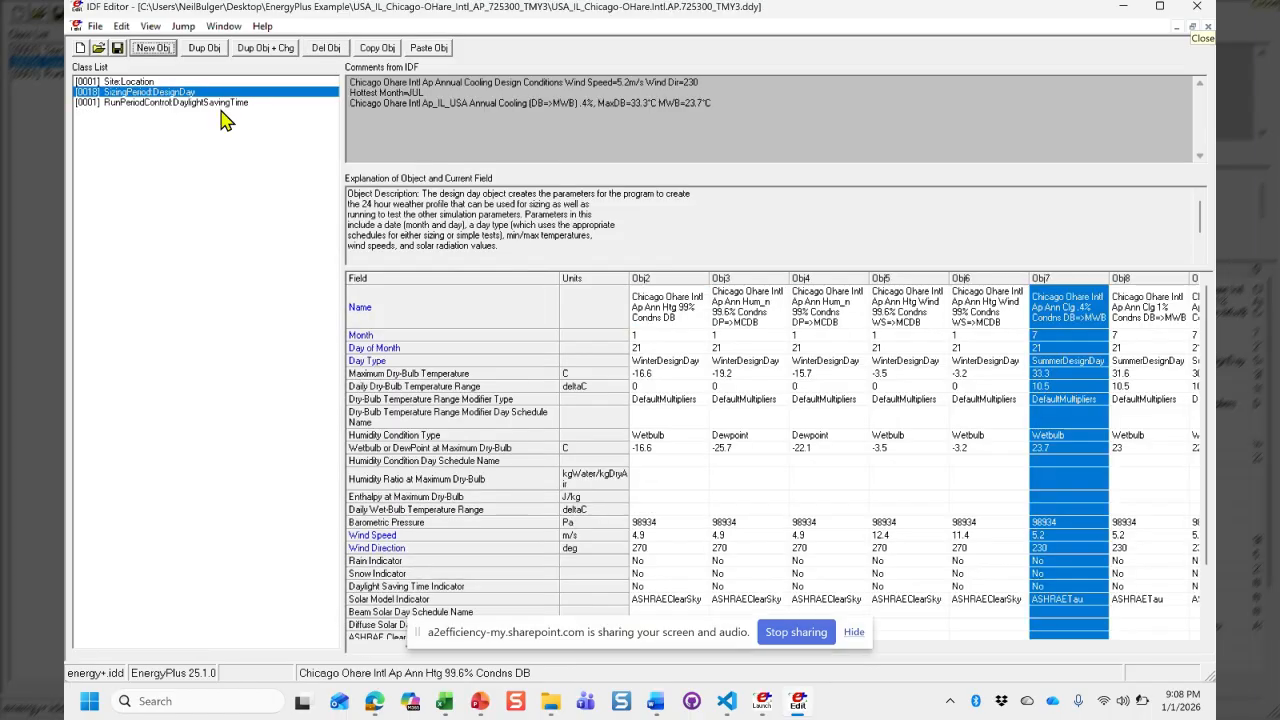
Copy the RunPeriodControl:DaylightSavingTime object from the Chicago .ddy file into CZ03C_CAV_Broad.idf.
click(238, 102)
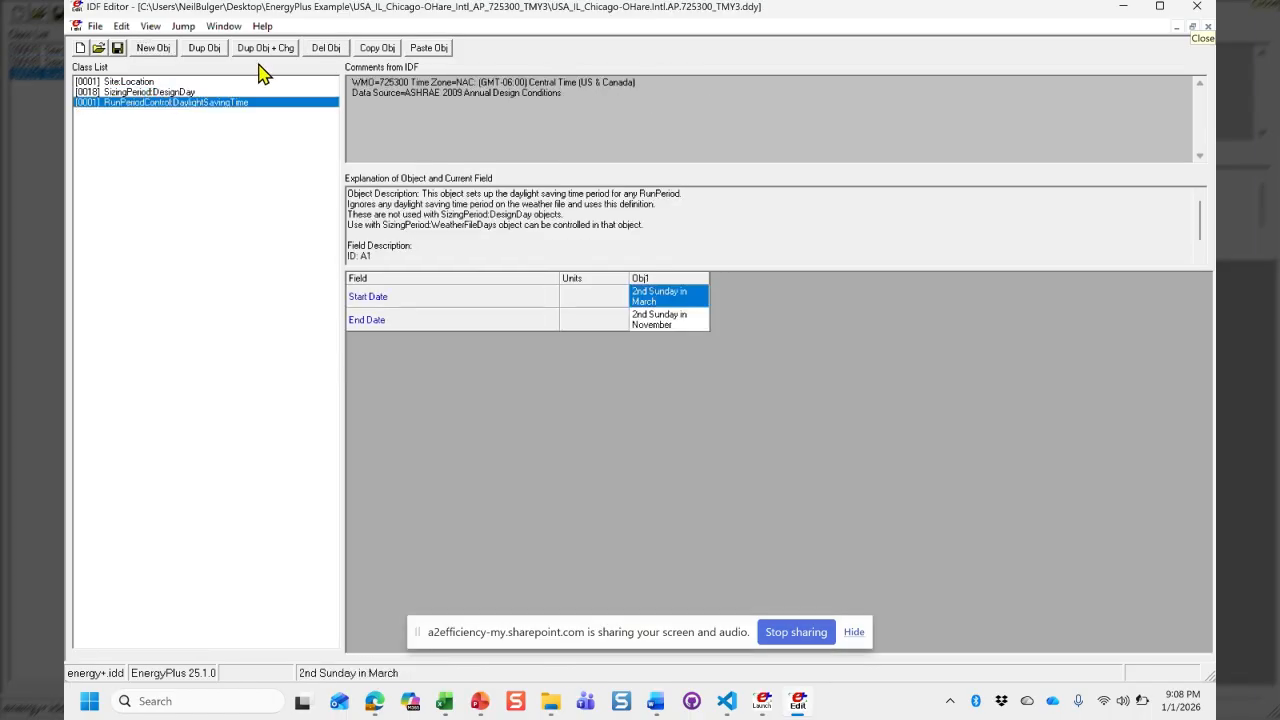
click(369, 52)
key(ctrl+Tab)
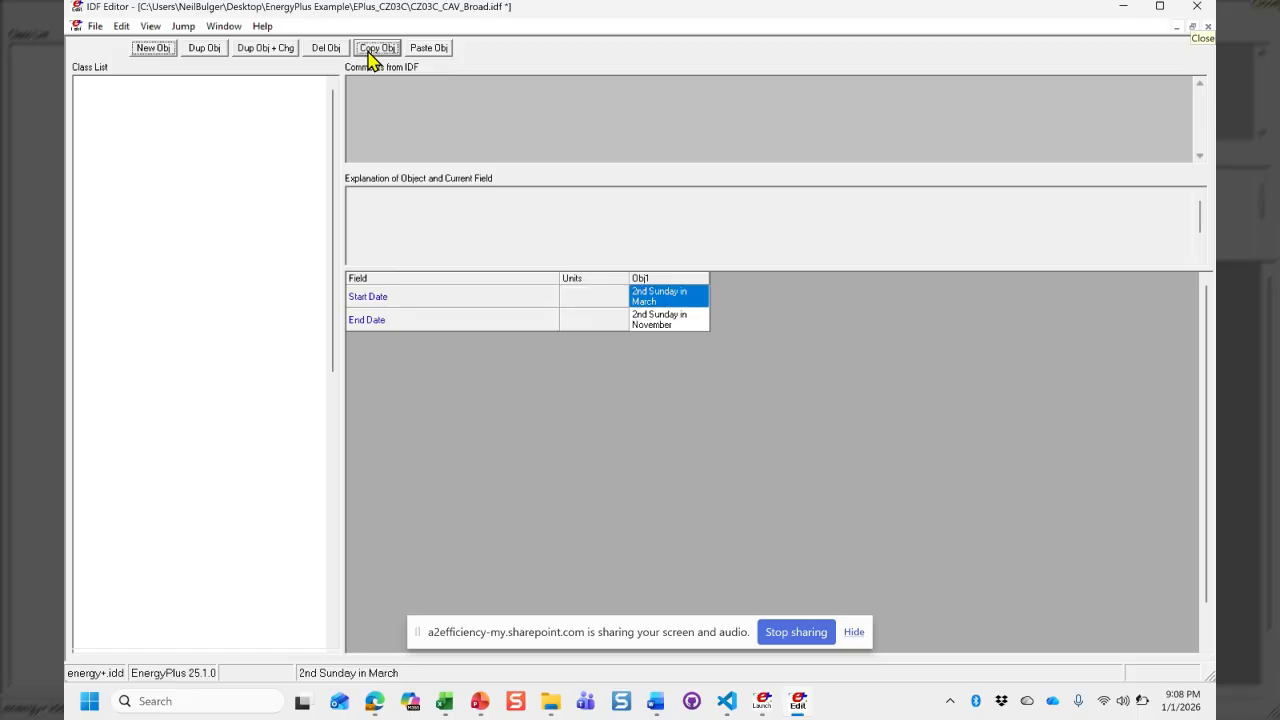
click(432, 50)
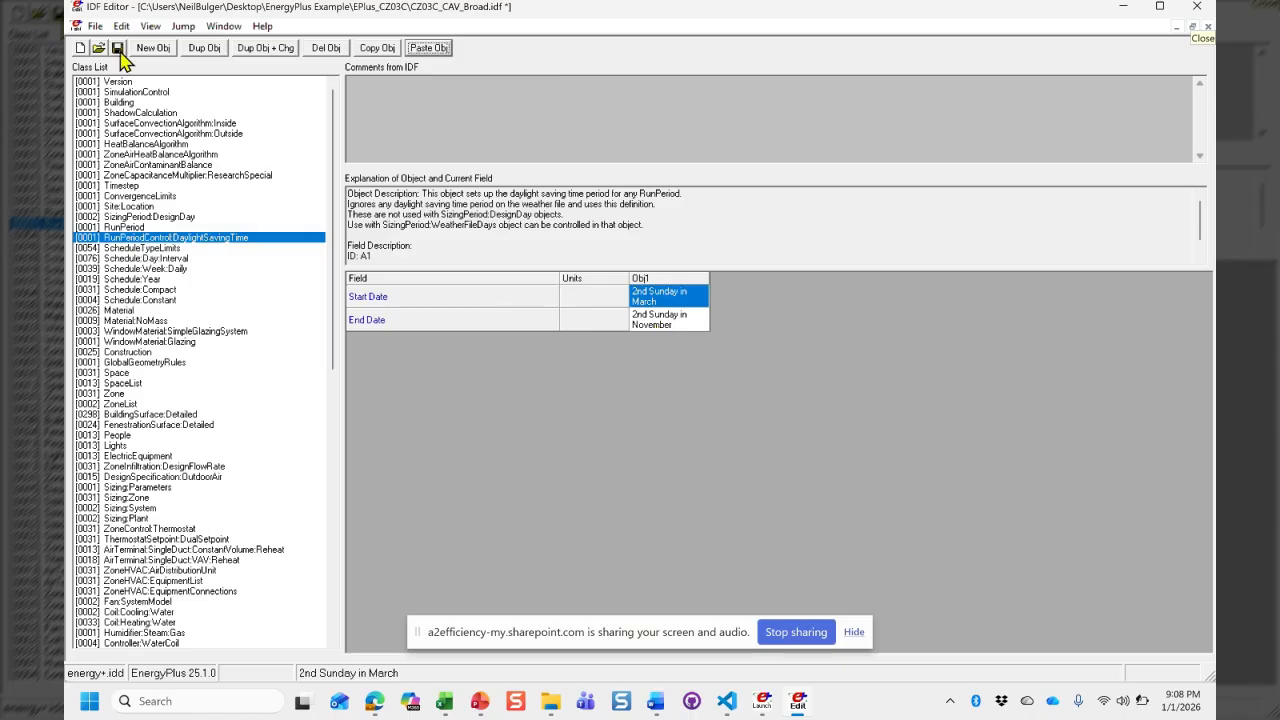
Start saving the model as a new file and create a folder named EPlus_CZ05A inside EnergyPlus Example.
click(91, 27)
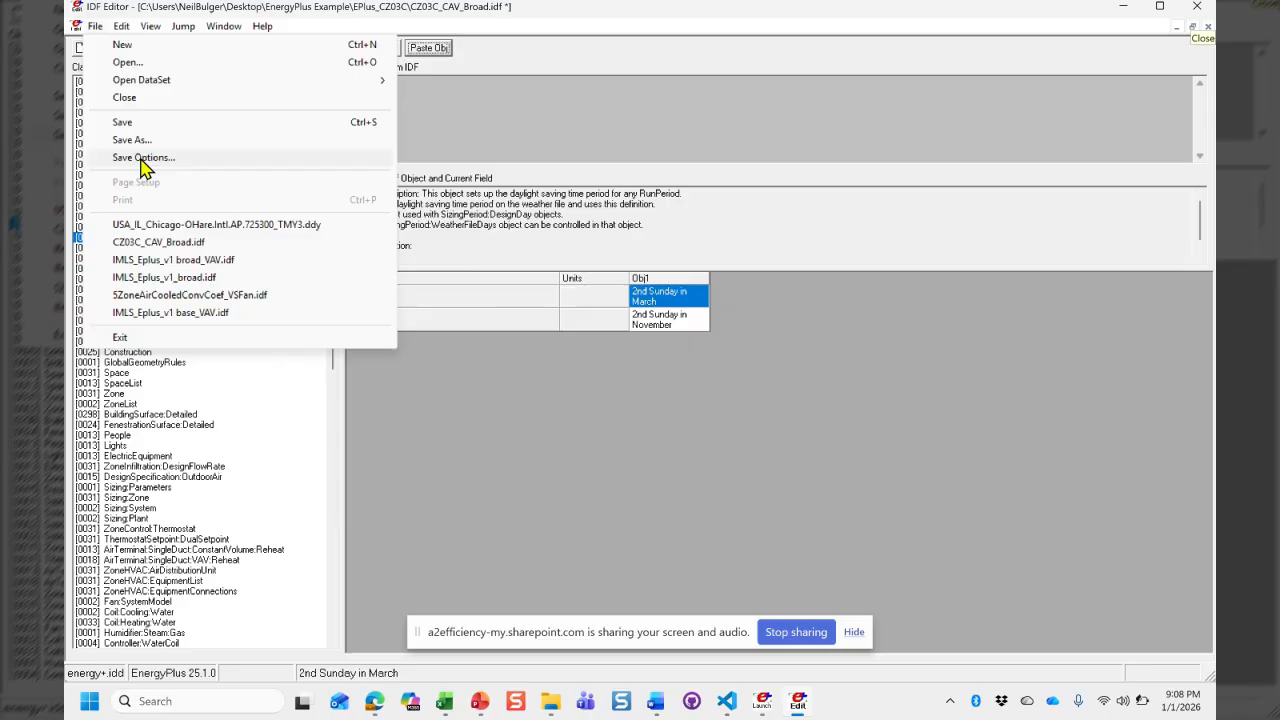
click(156, 136)
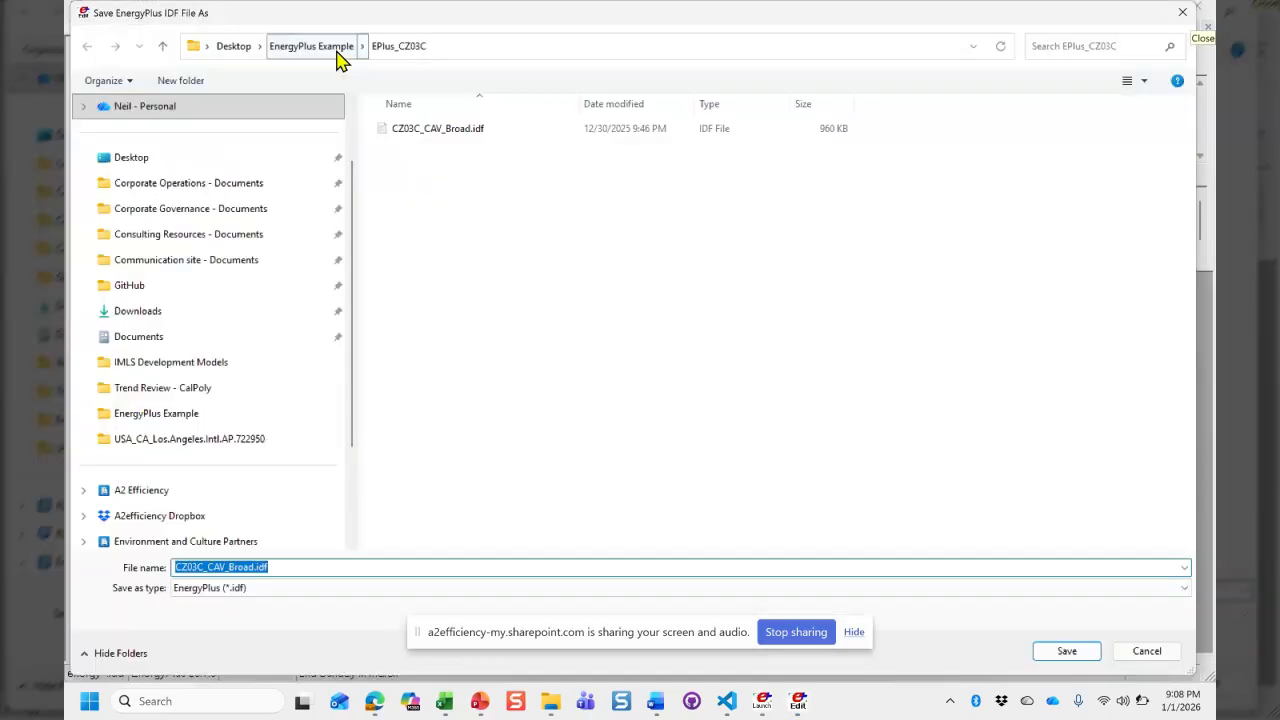
click(337, 52)
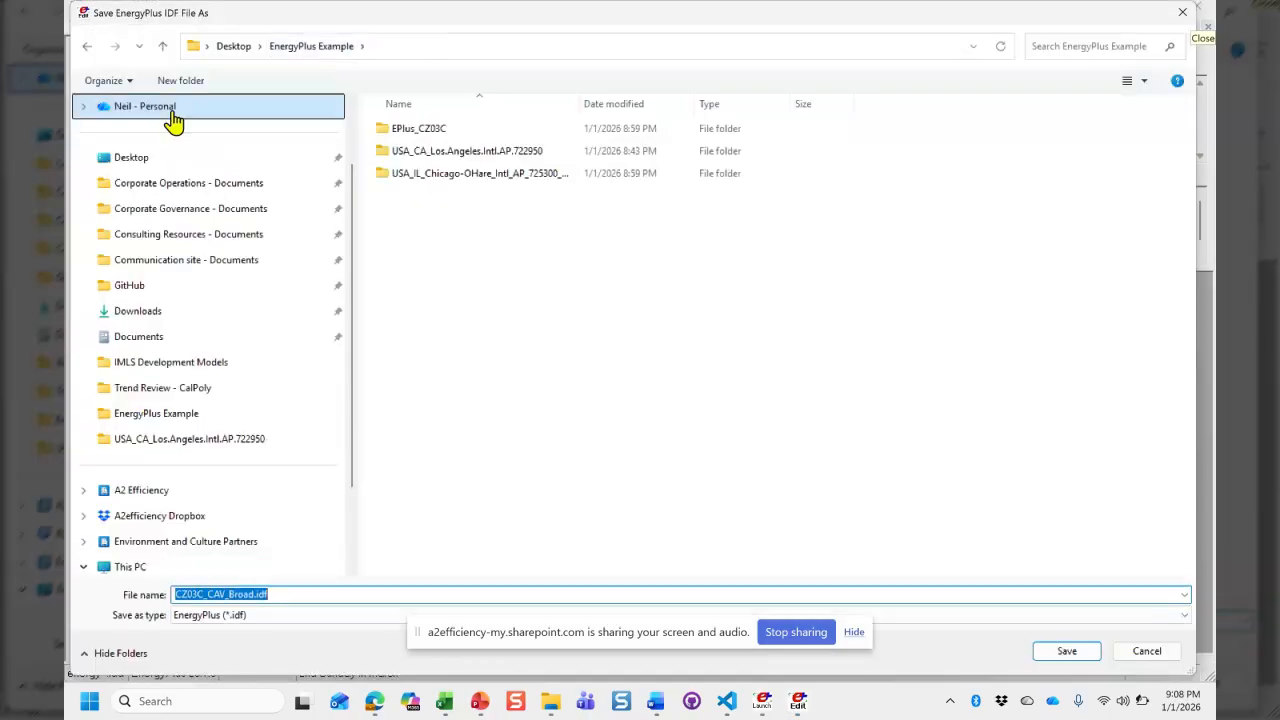
click(183, 88)
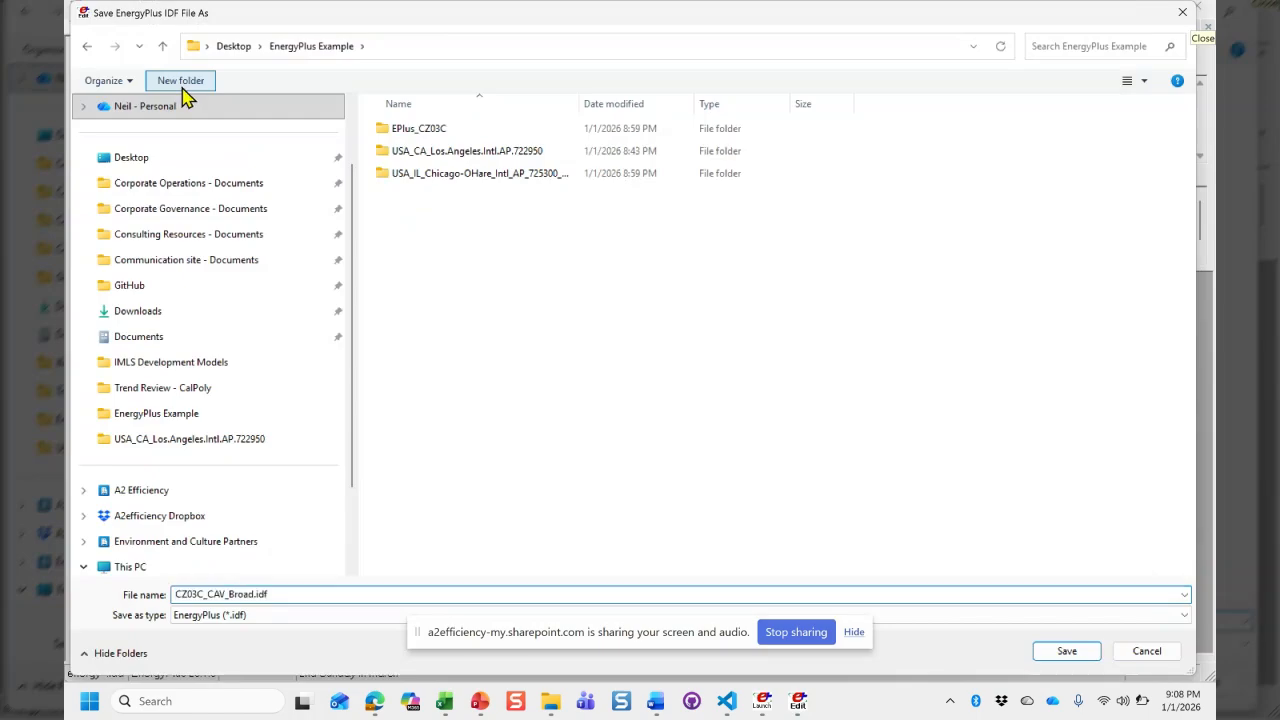
text(EP)
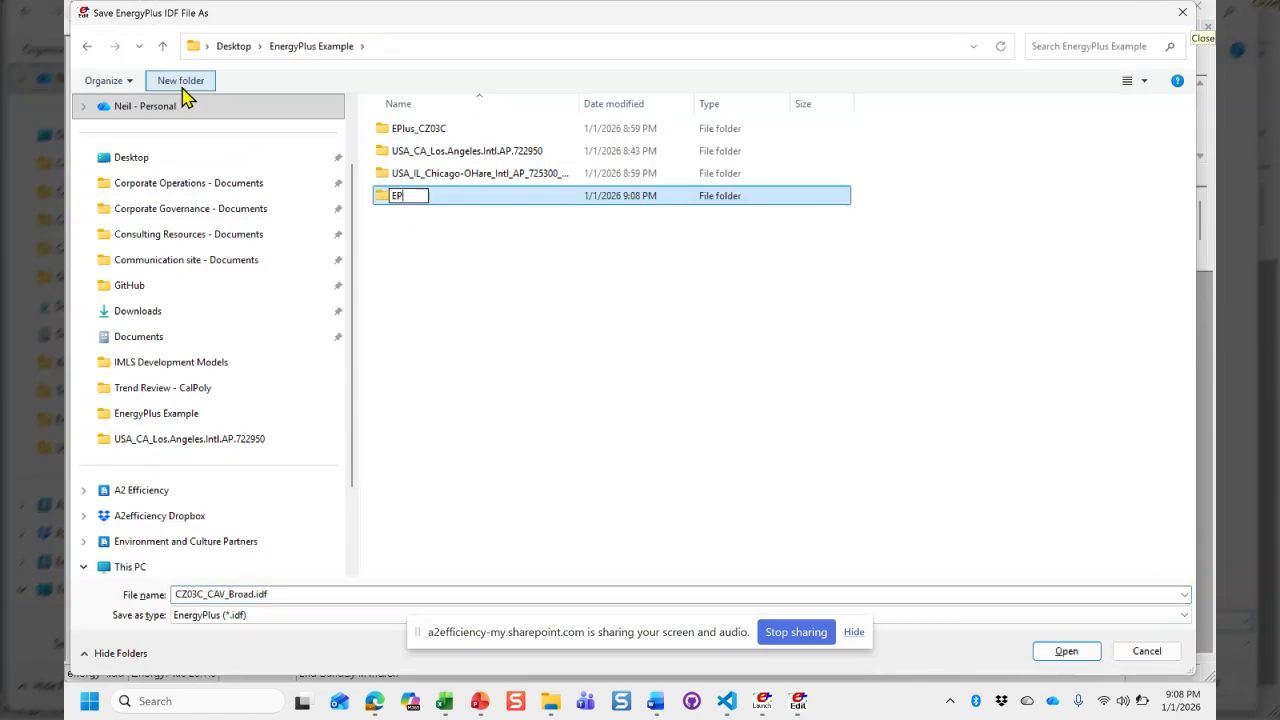
text(lus_CZ0)
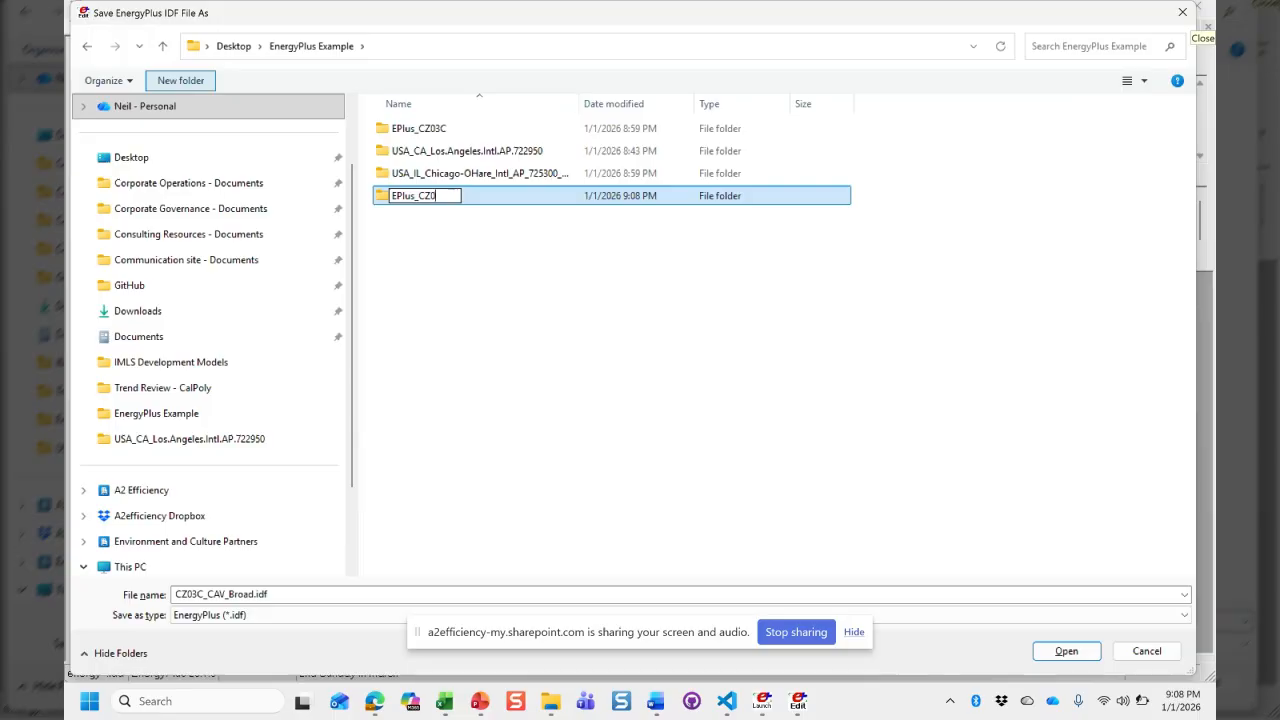
text(5A)
key(Return)
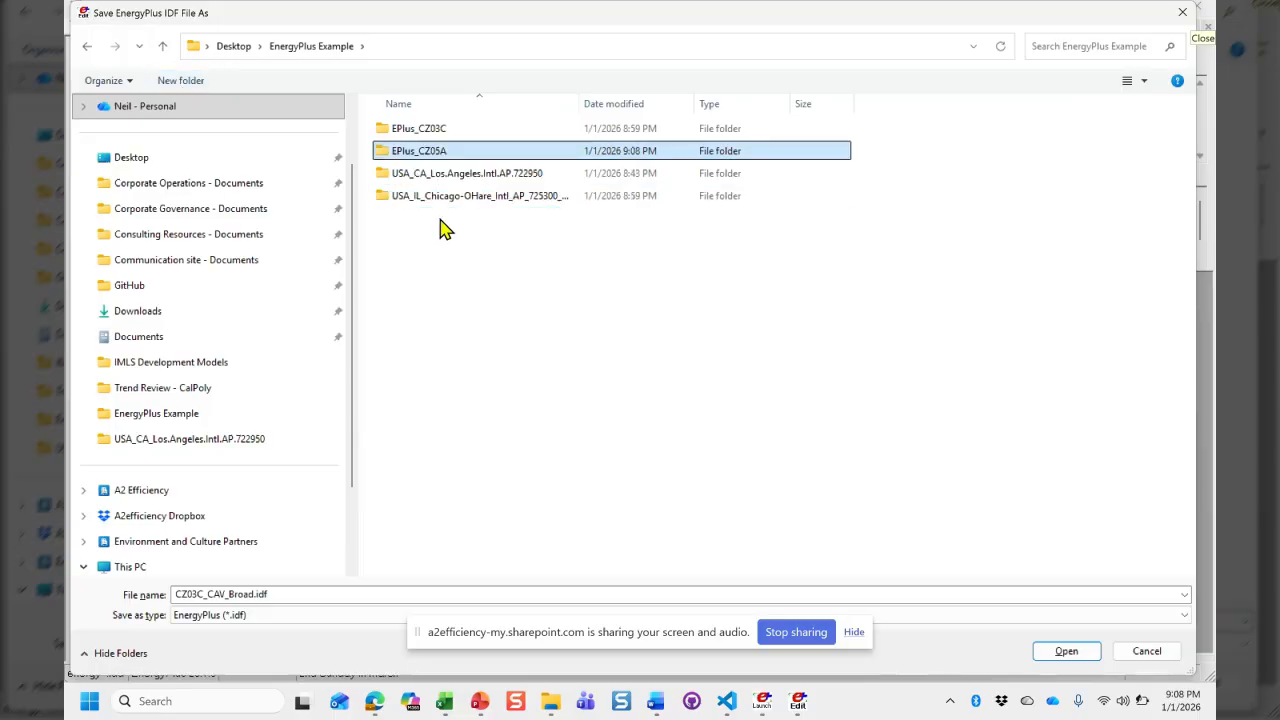
Save the model as CZ05A_CAV_Broad.idf inside the EPlus_CZ05A folder.
double_click(447, 152)
double_click(196, 592)
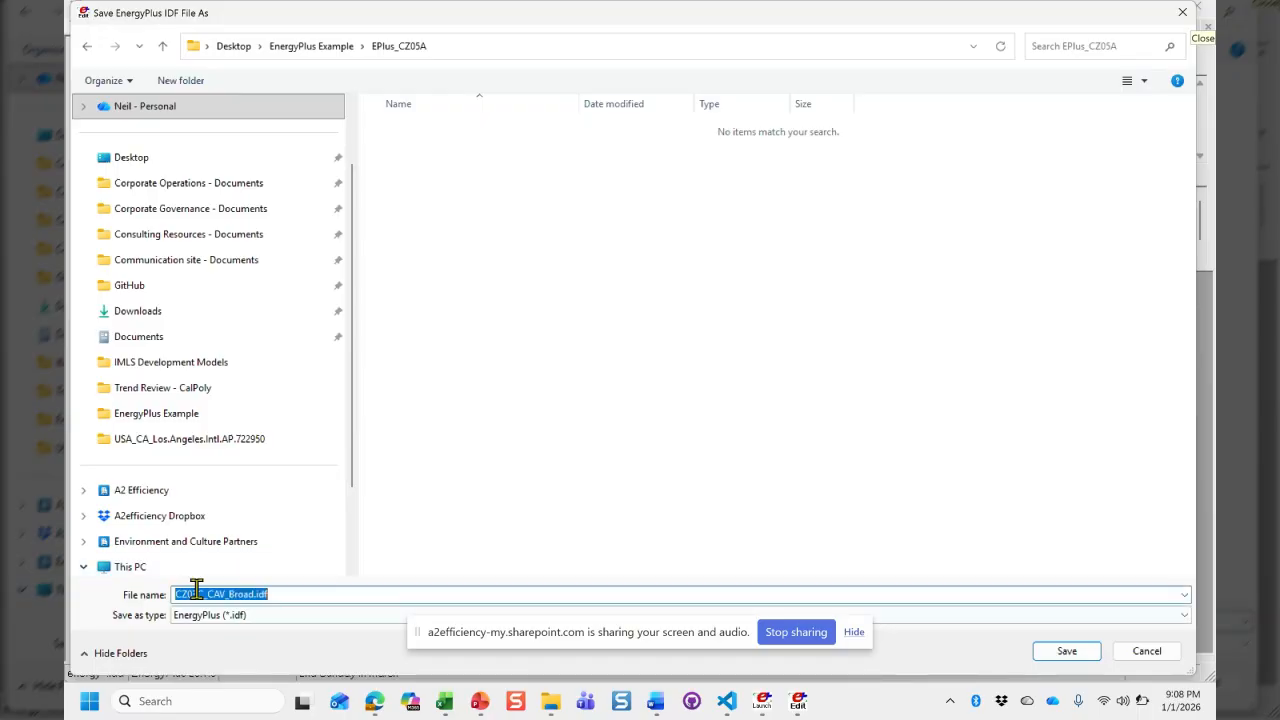
click(196, 592)
key(BackSpace)
text(5A)
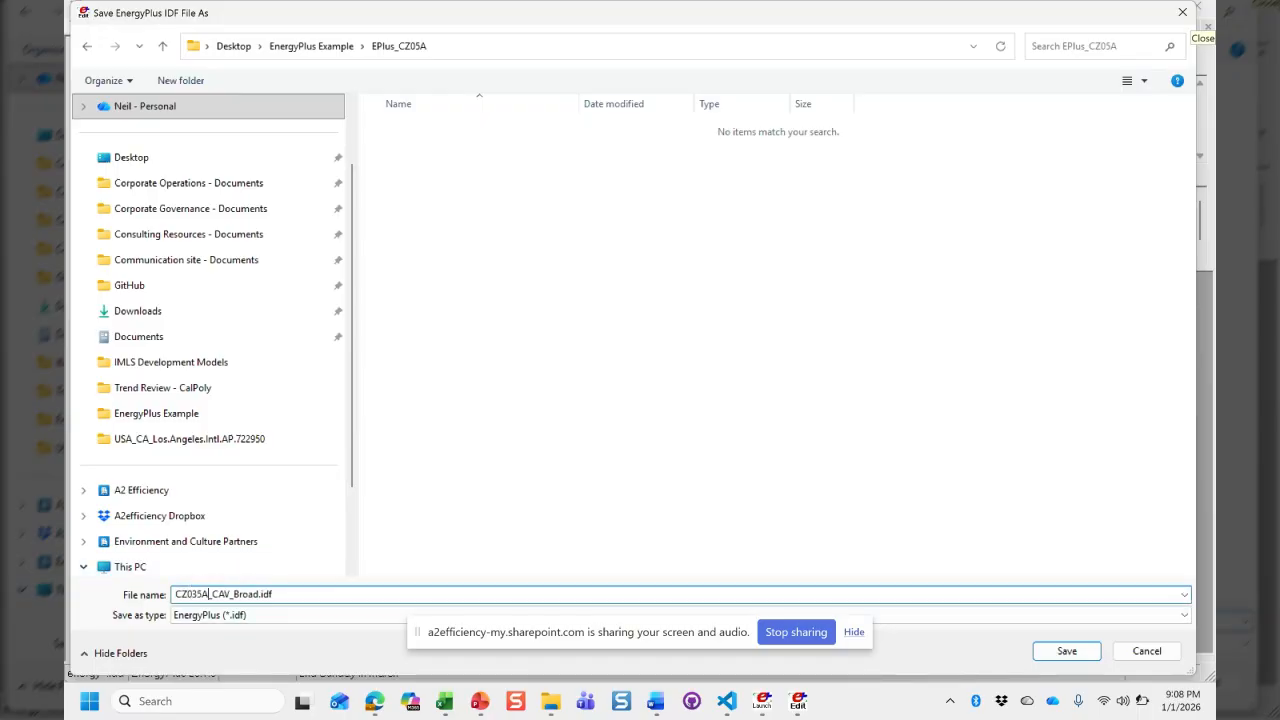
key(BackSpace)
key(BackSpace)
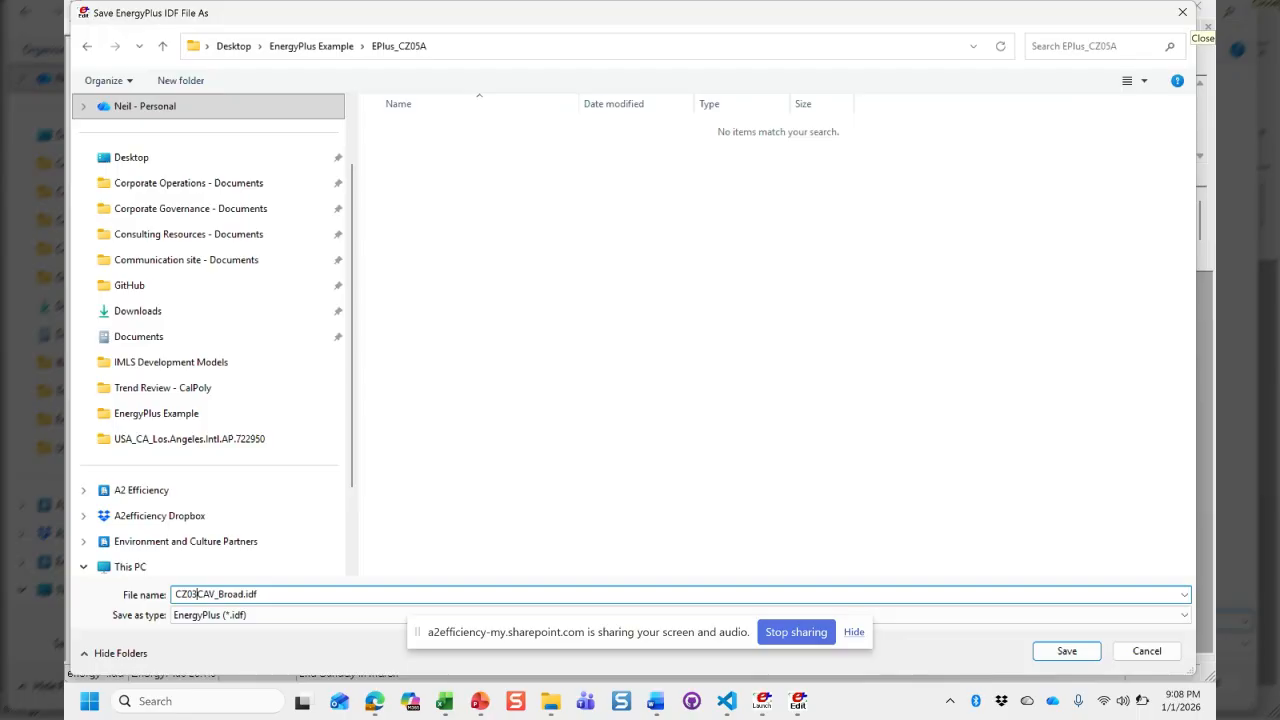
text(A_)
key(Return)
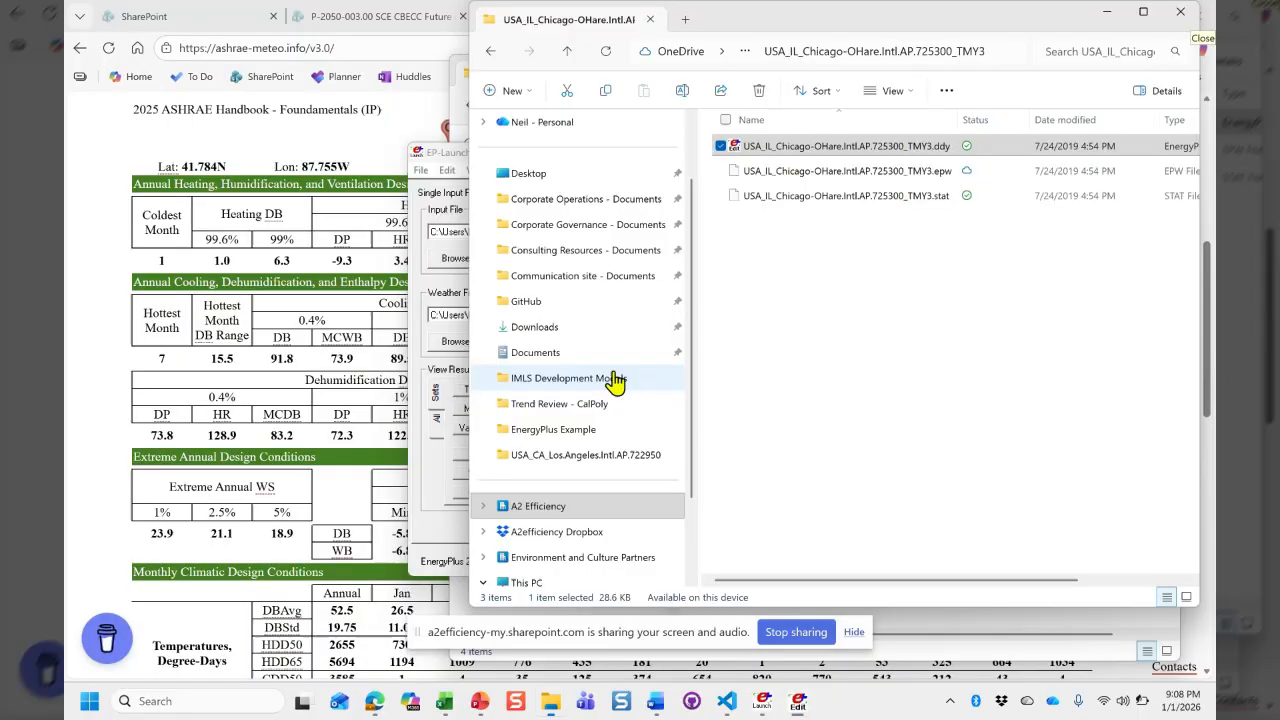
Switch to EP-Launch and choose CZ05A_CAV_Broad.idf from the EPlus_CZ05A folder as the input file.
click(433, 168)
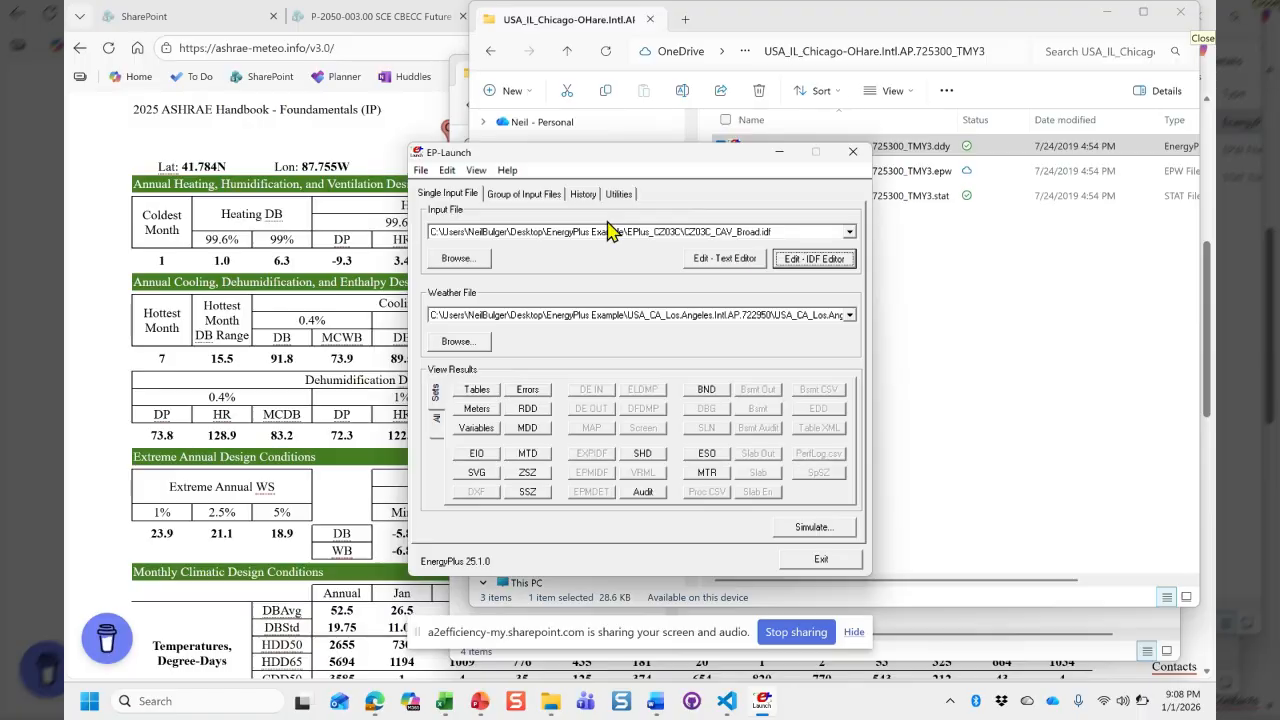
click(458, 260)
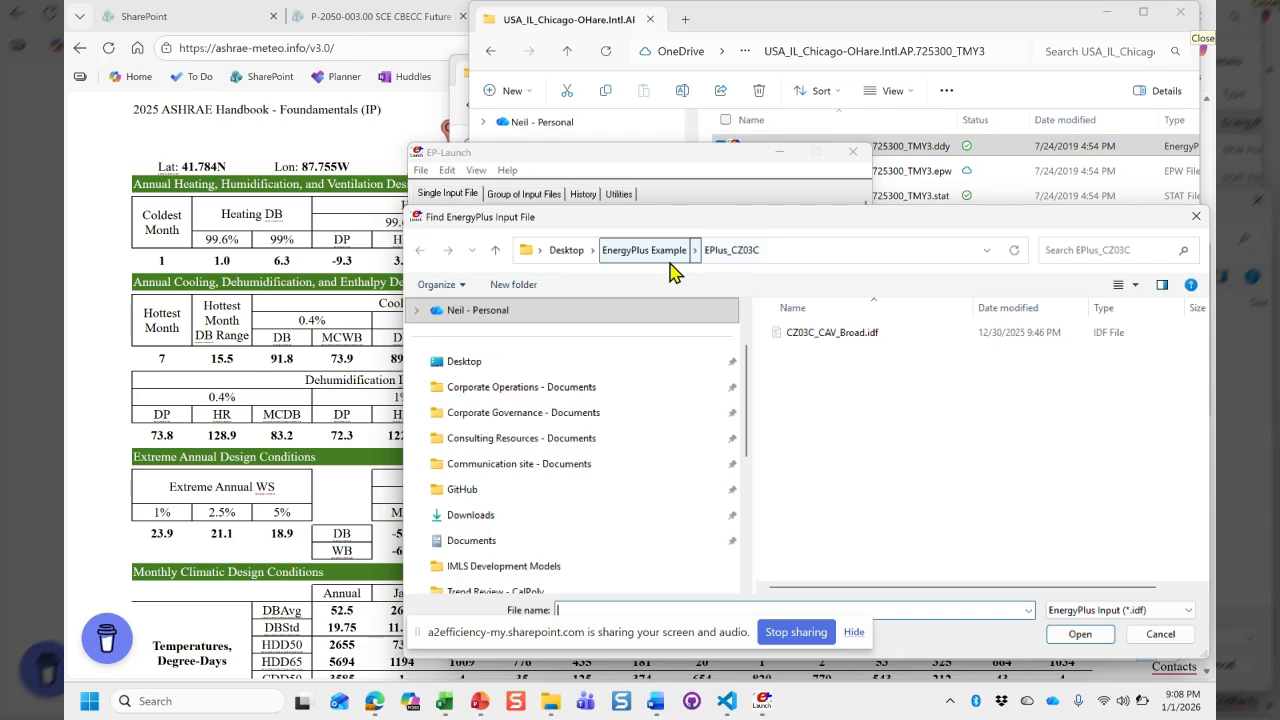
click(650, 251)
double_click(853, 360)
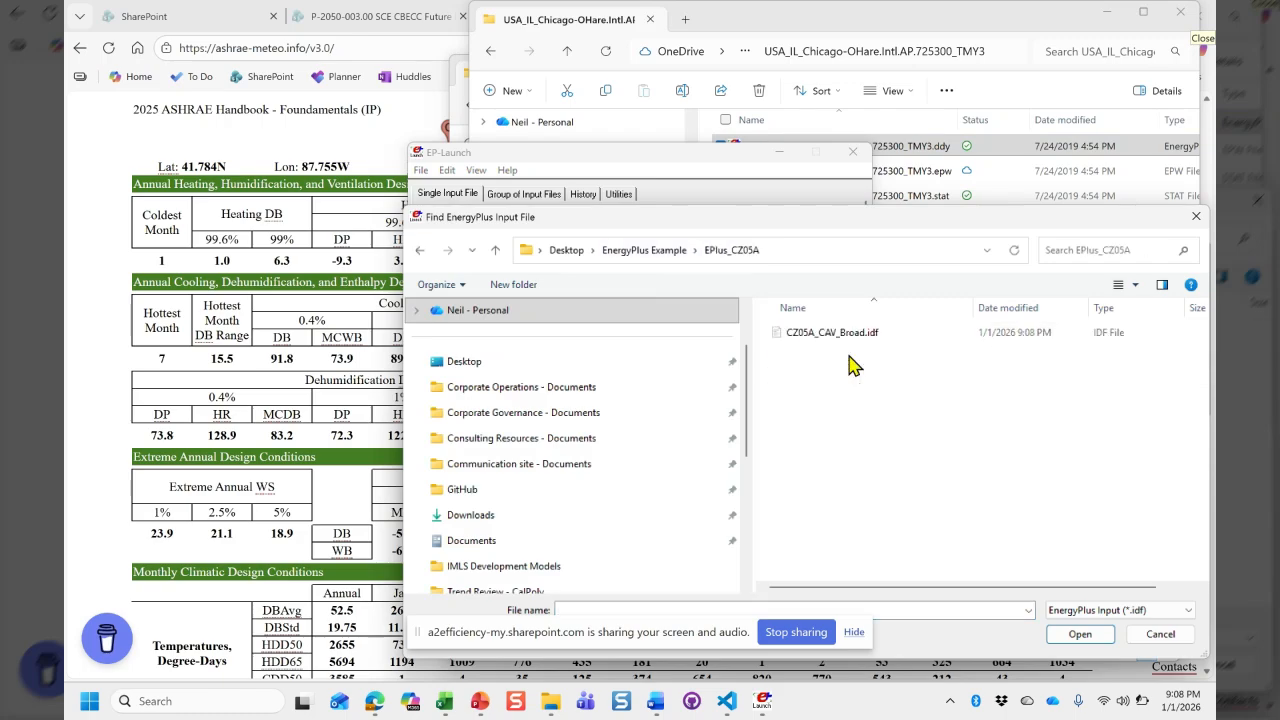
double_click(834, 334)
Set the weather file to the Chicago O'Hare .epw in the USA_IL_Chicago-OHare_Intl_AP_725300_TMY3 folder of EnergyPlus Example.
click(447, 342)
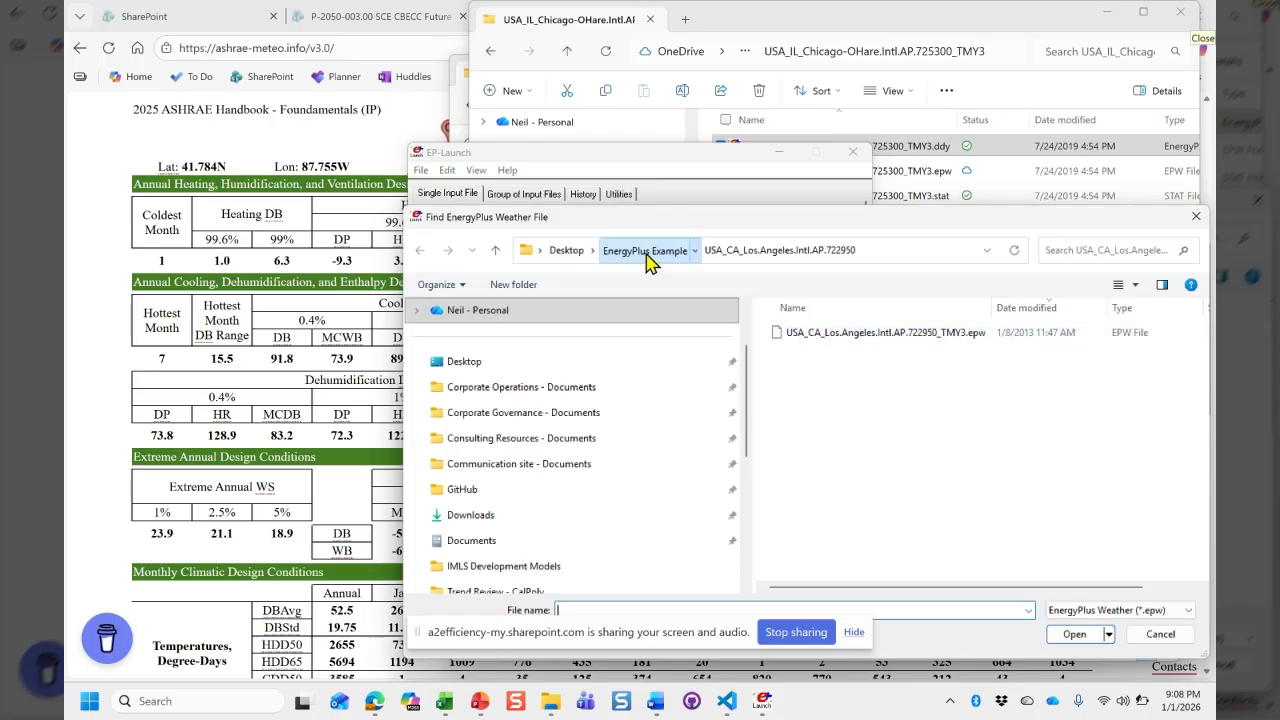
click(645, 252)
double_click(856, 402)
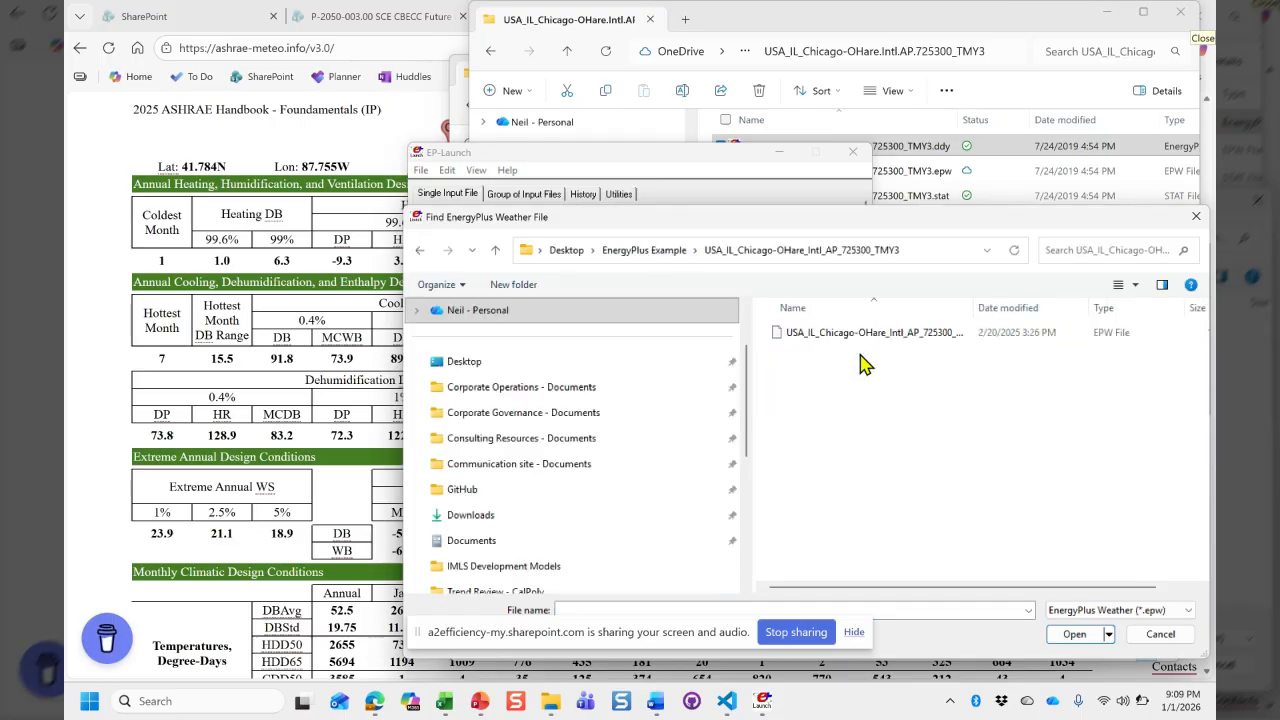
key(Escape)
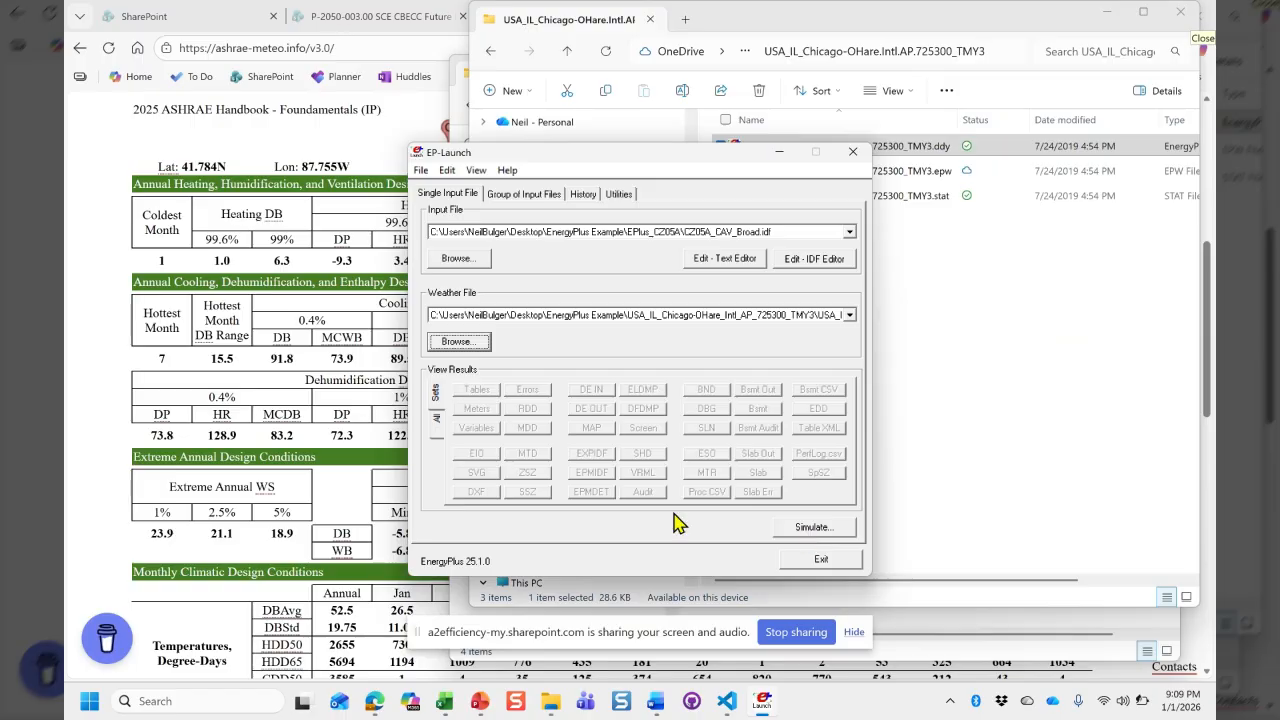
key(alt+Tab)
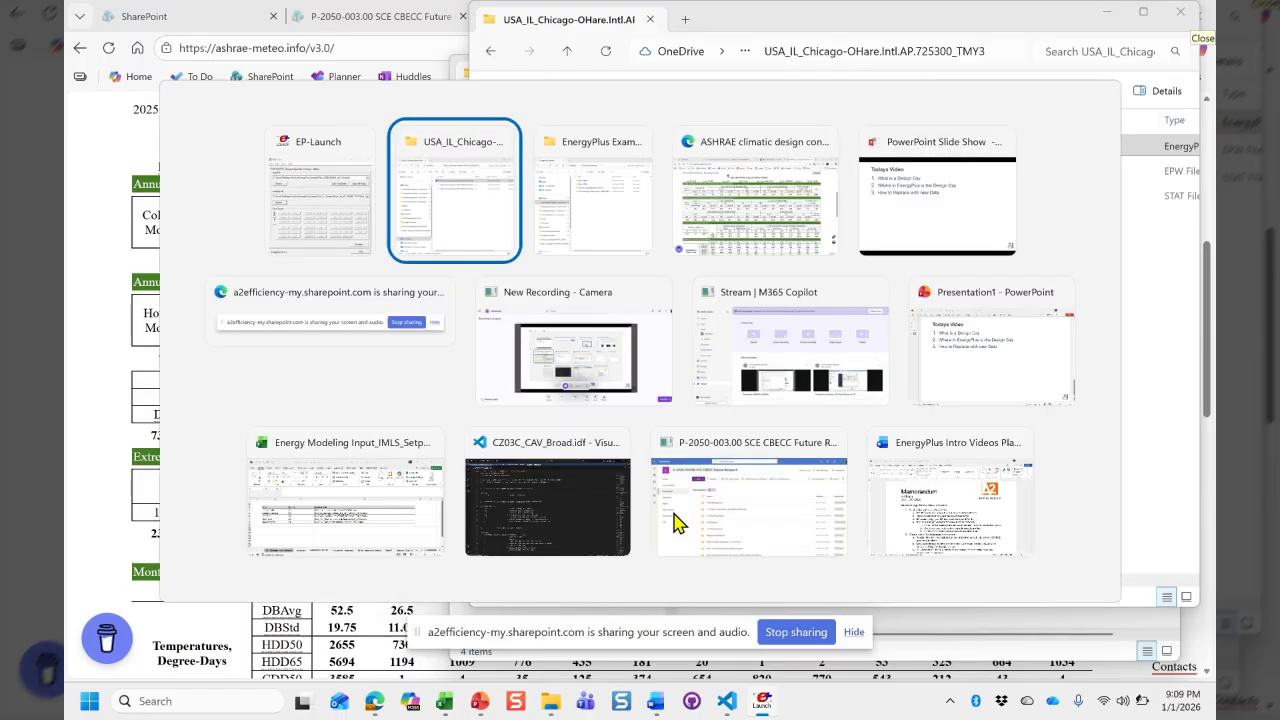
key(alt+Tab)
key(alt+Tab)
key(alt+Tab)
key(alt+shift+Tab)
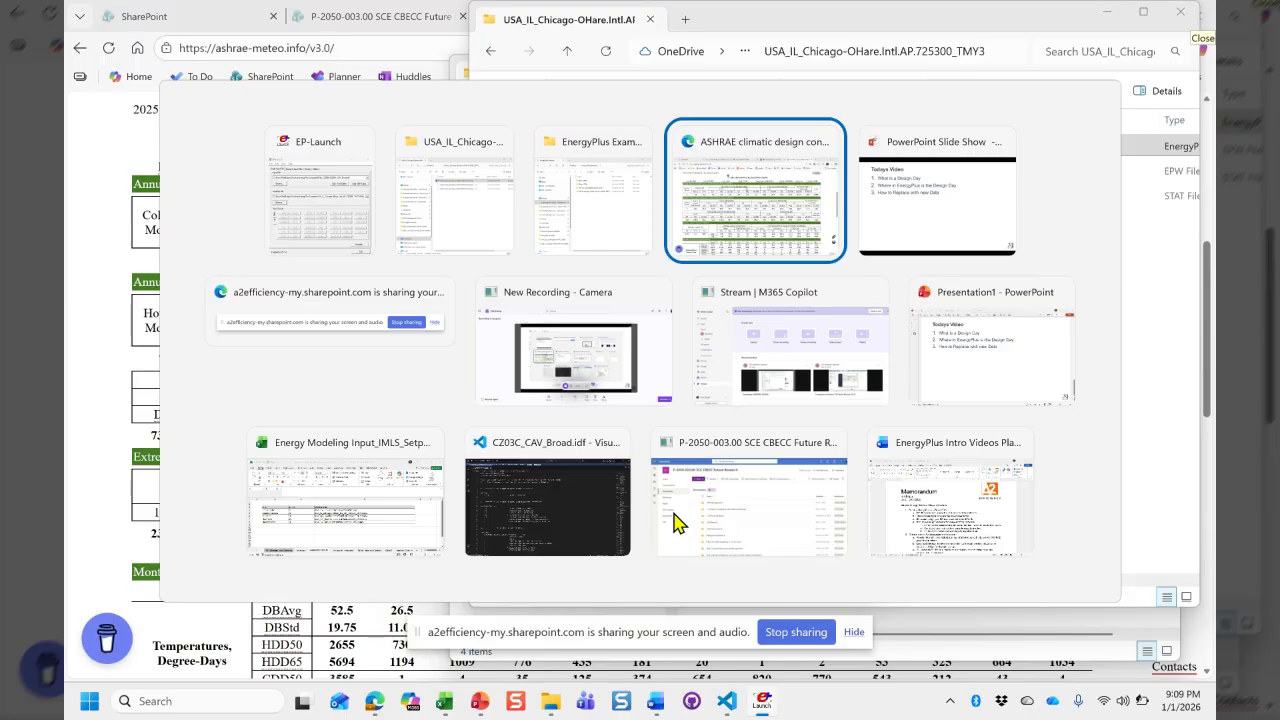
key(alt+shift+Tab)
key(alt+shift+Tab)
key(alt+shift+Tab)
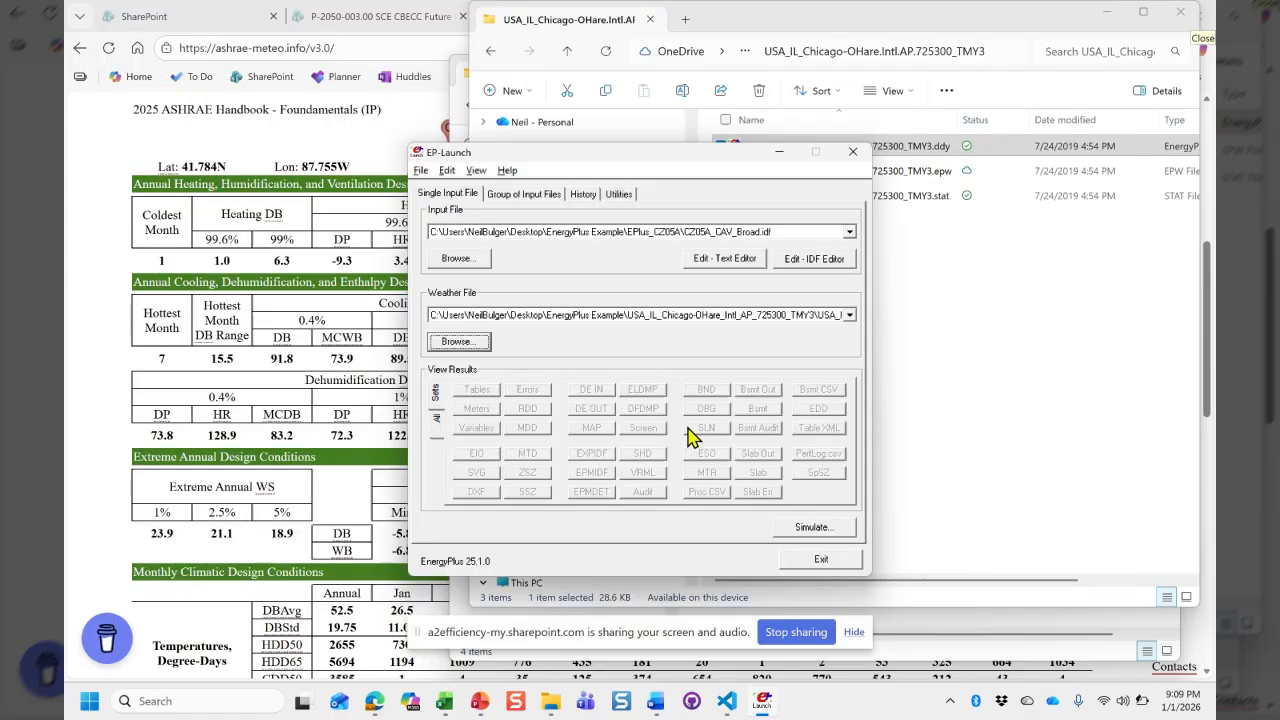